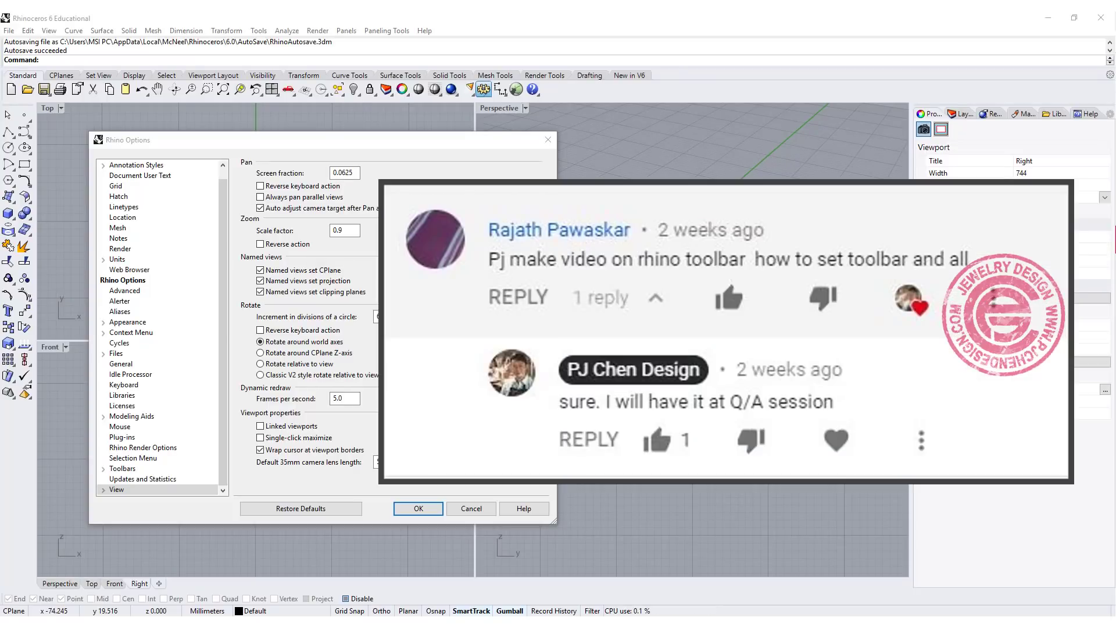
Step: Review the Grid page of Rhino Options, including the grid line count, and cancel without changes
click(549, 139)
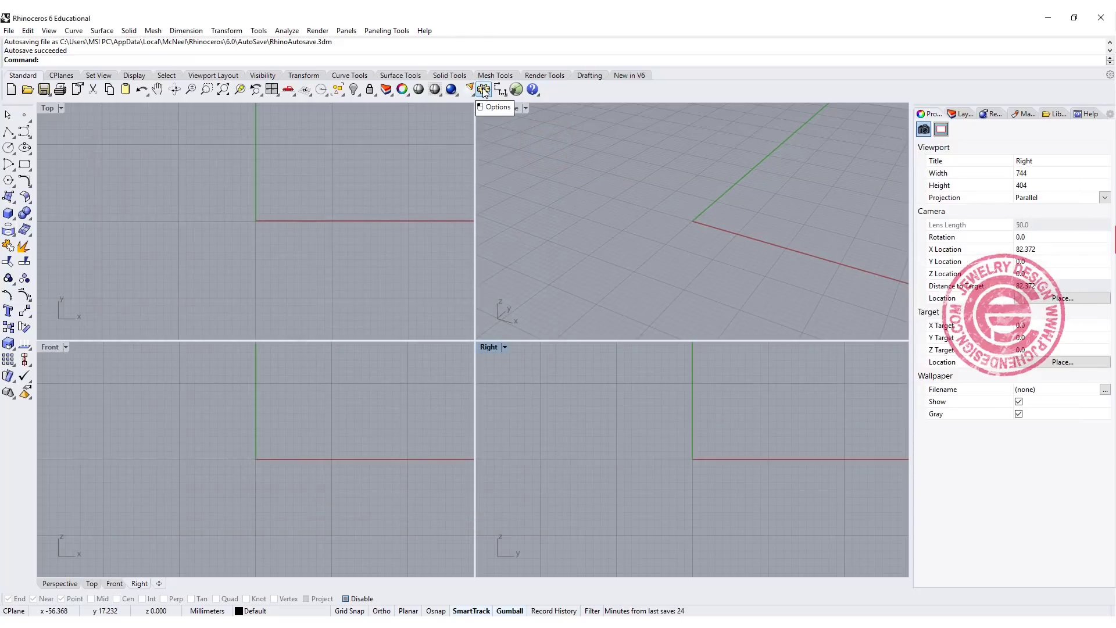
click(483, 91)
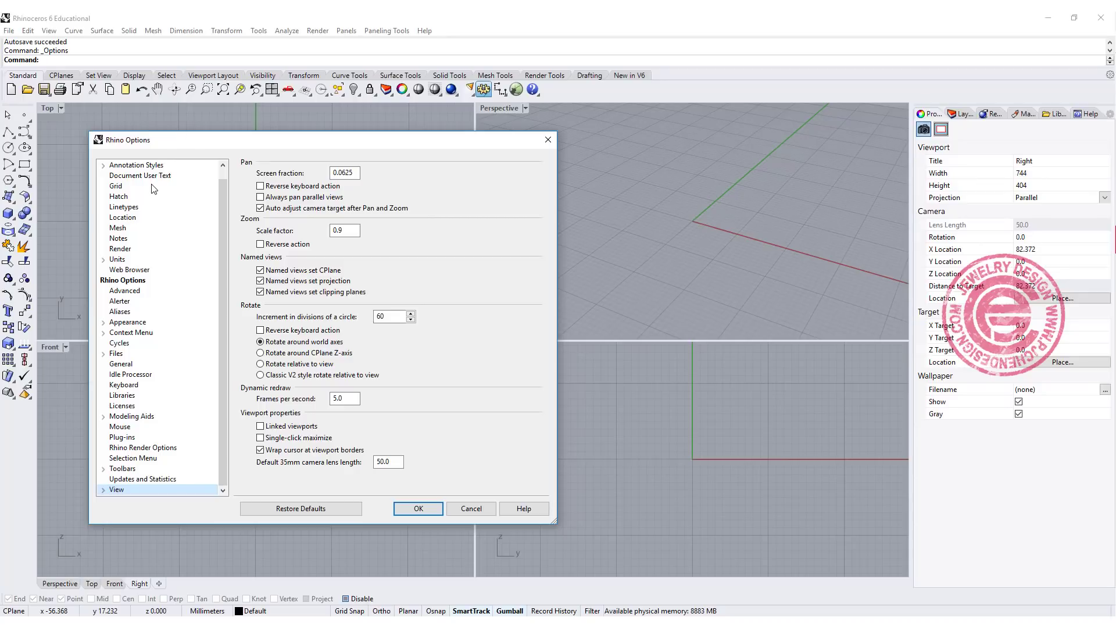
click(122, 185)
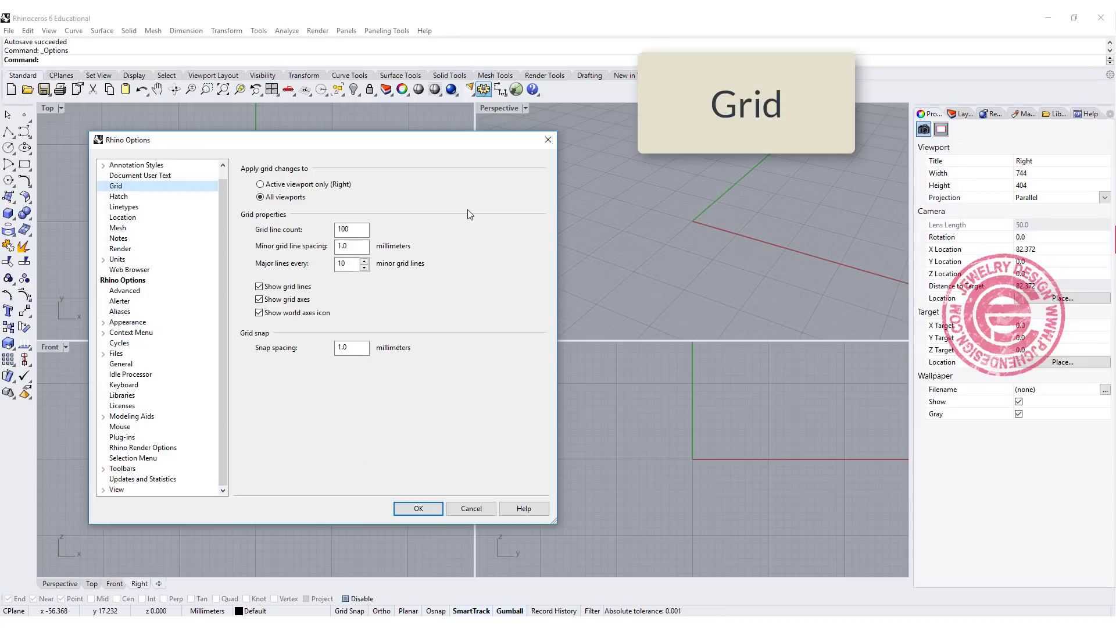
drag(358, 230, 315, 243)
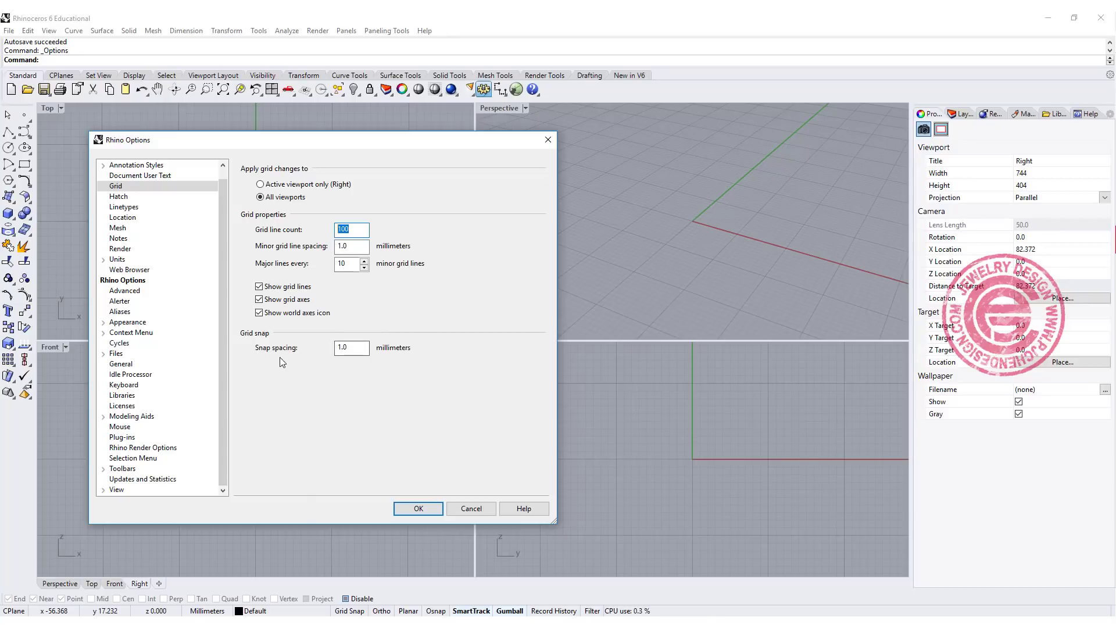
click(472, 509)
Step: Maximize the Top view, enable Grid Snap and draw a stepped polyline outline from the origin
key(ctrl+m)
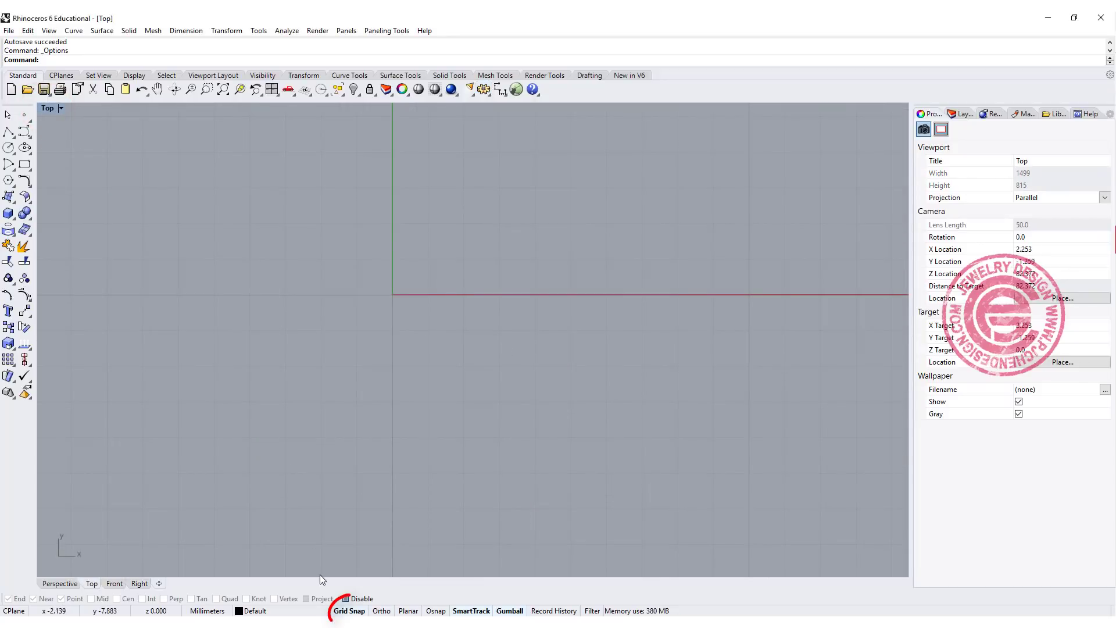
click(350, 611)
click(8, 132)
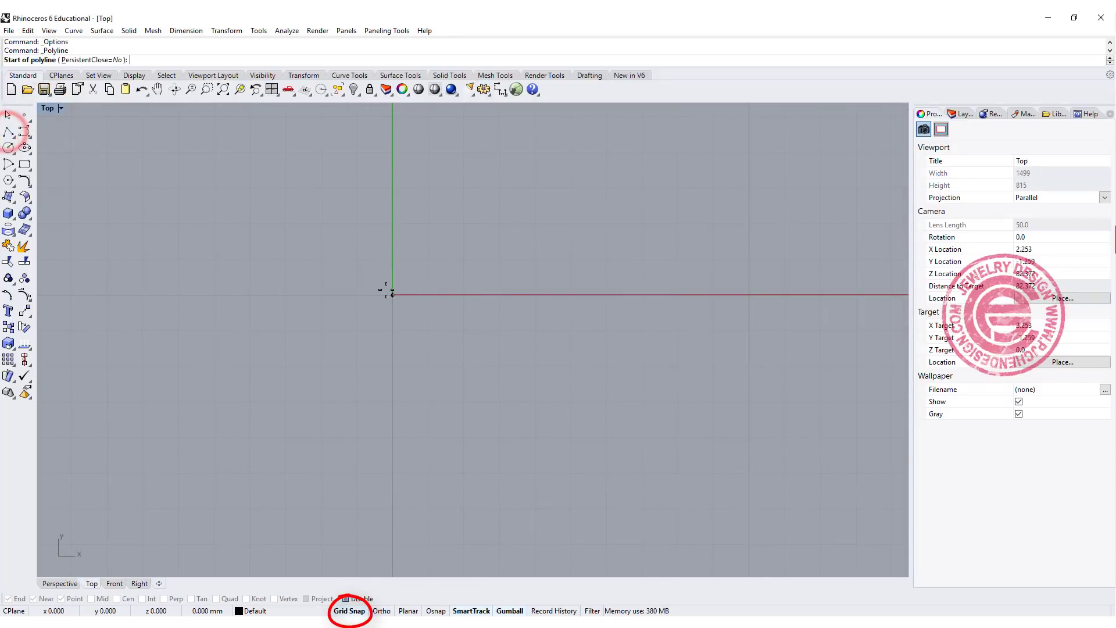
click(392, 294)
click(393, 259)
click(428, 259)
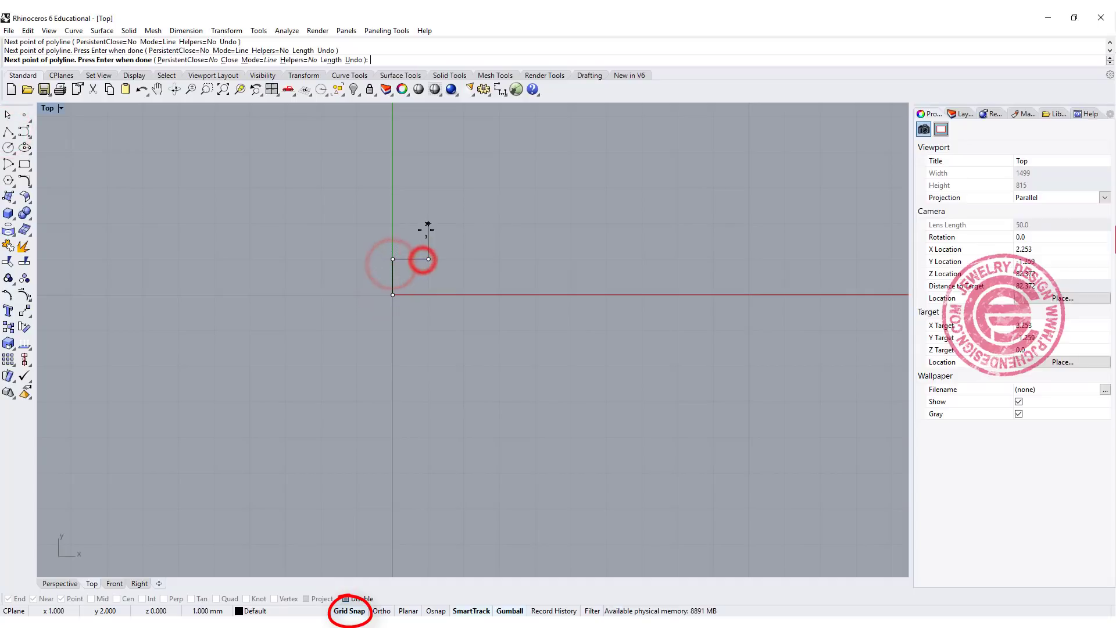
click(428, 225)
click(465, 225)
click(464, 260)
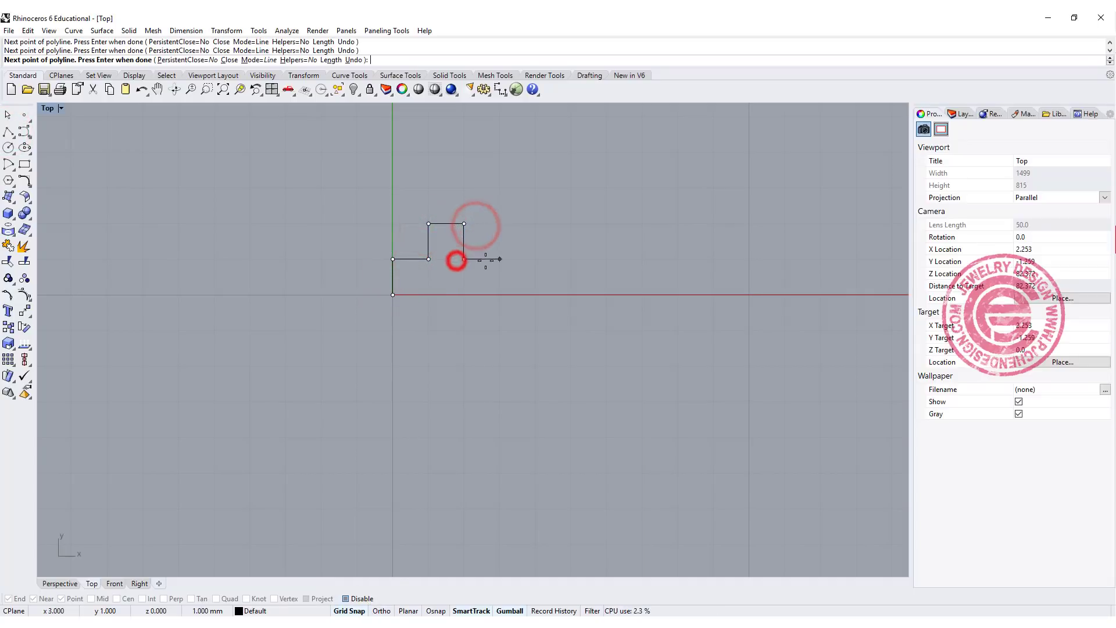
scroll(498, 274, up, 4)
scroll(498, 273, up, 1)
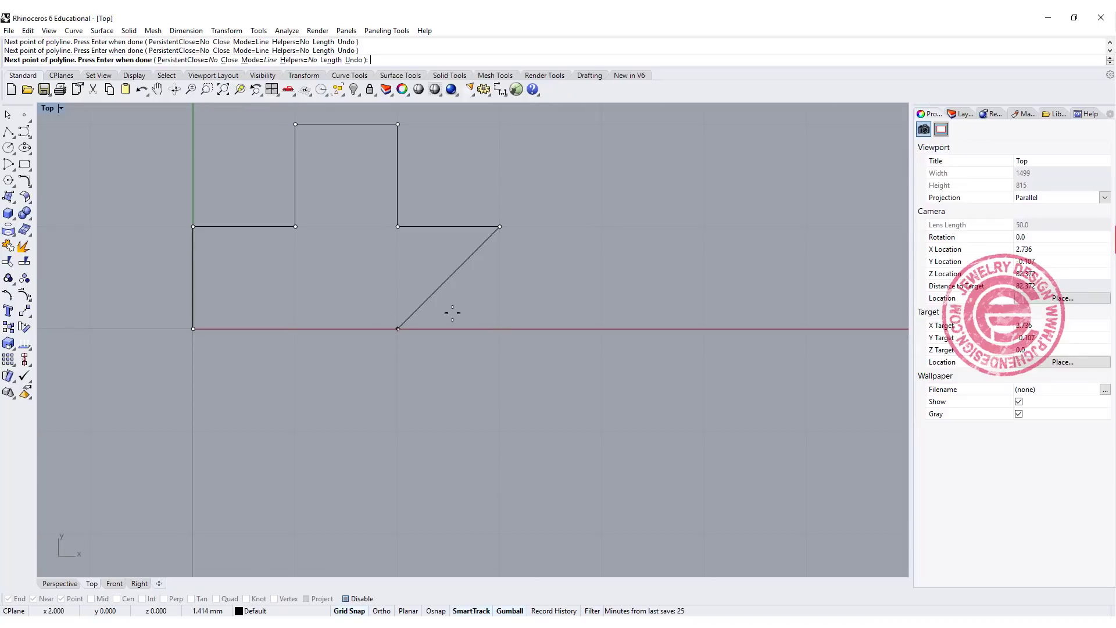
Step: Finish the outline on the red axis and set the grid snap spacing to 0.5 mm
click(476, 324)
click(482, 90)
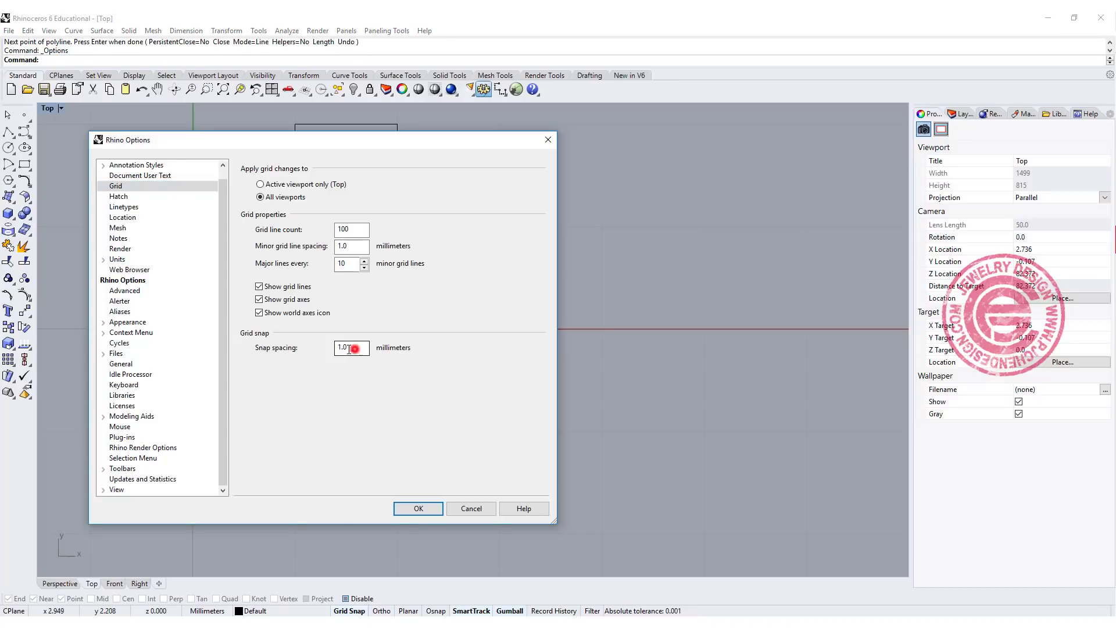
double_click(355, 348)
text(5)
key(Return)
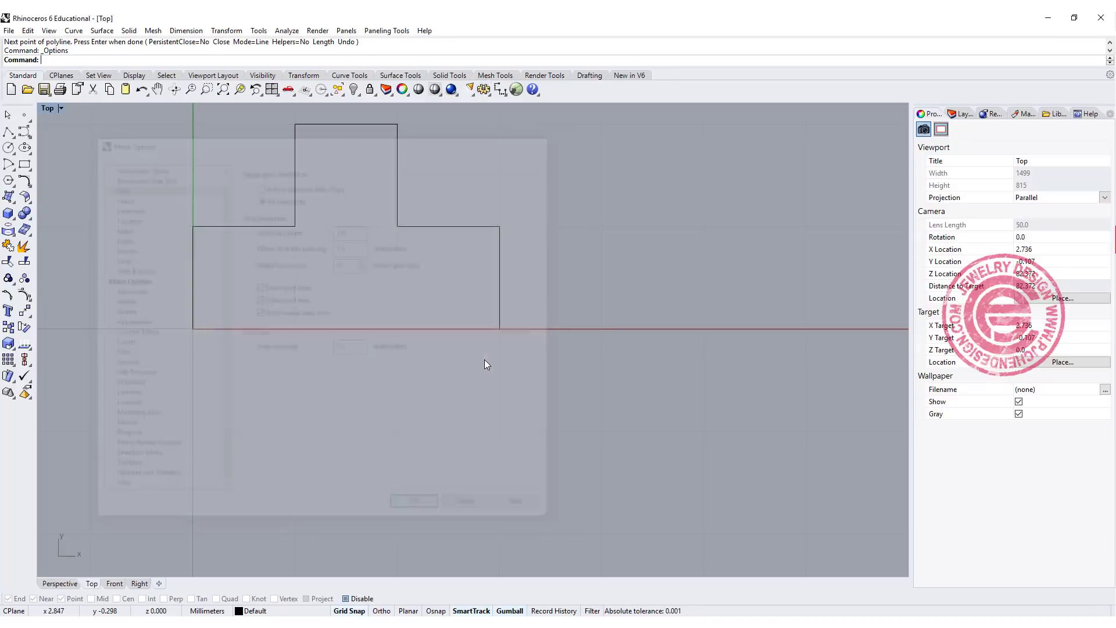
Step: Draw a second finer-stepped polyline descending below the red axis, select it and reopen Options
click(9, 131)
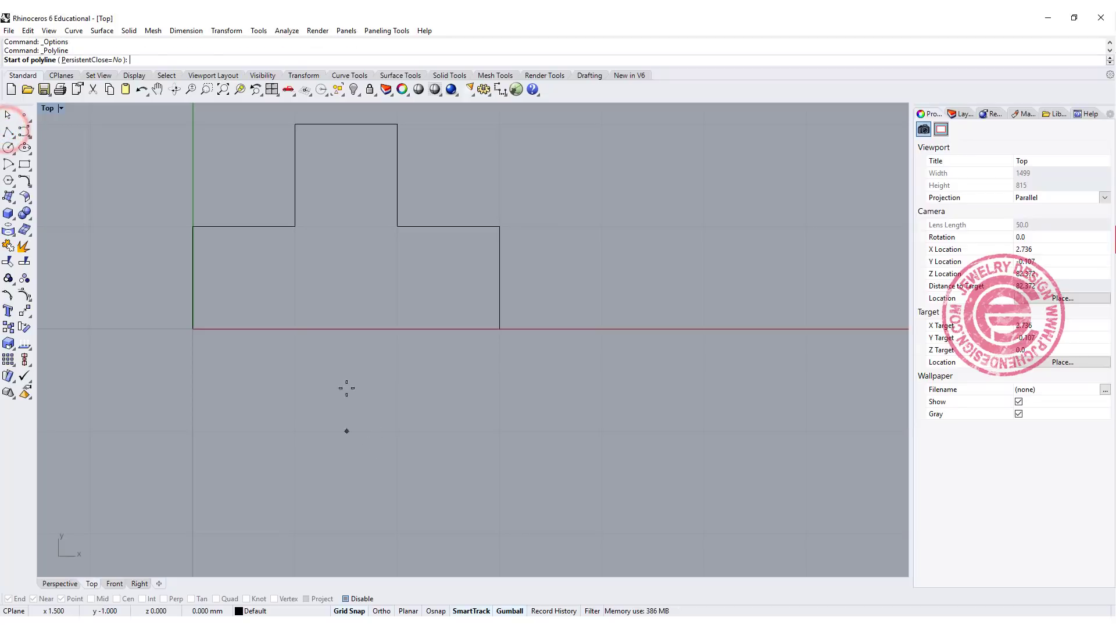
click(301, 326)
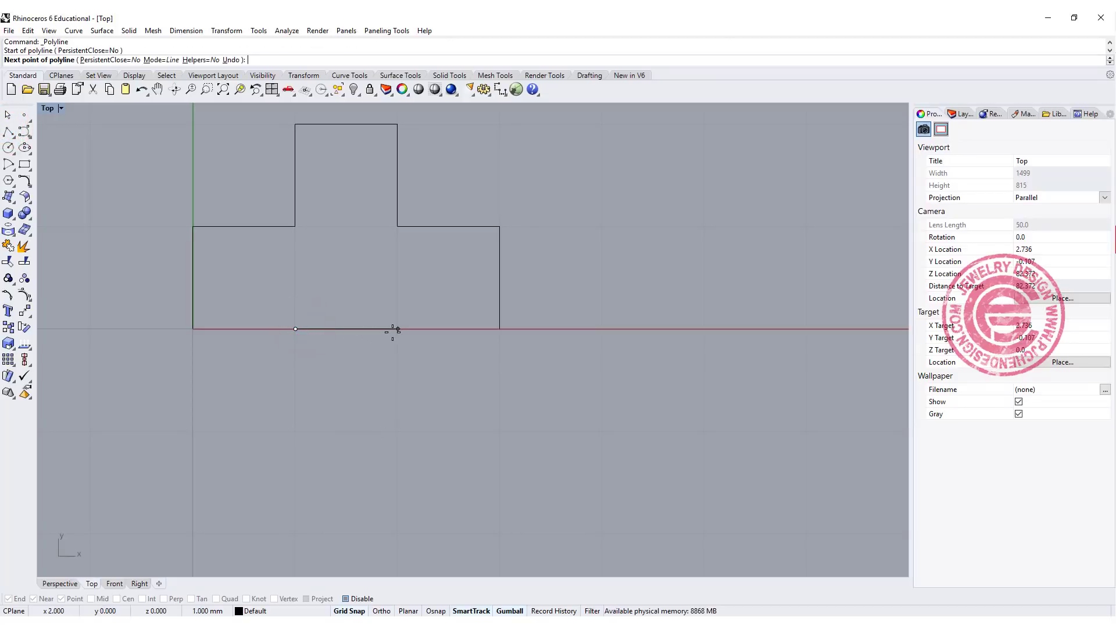
click(396, 330)
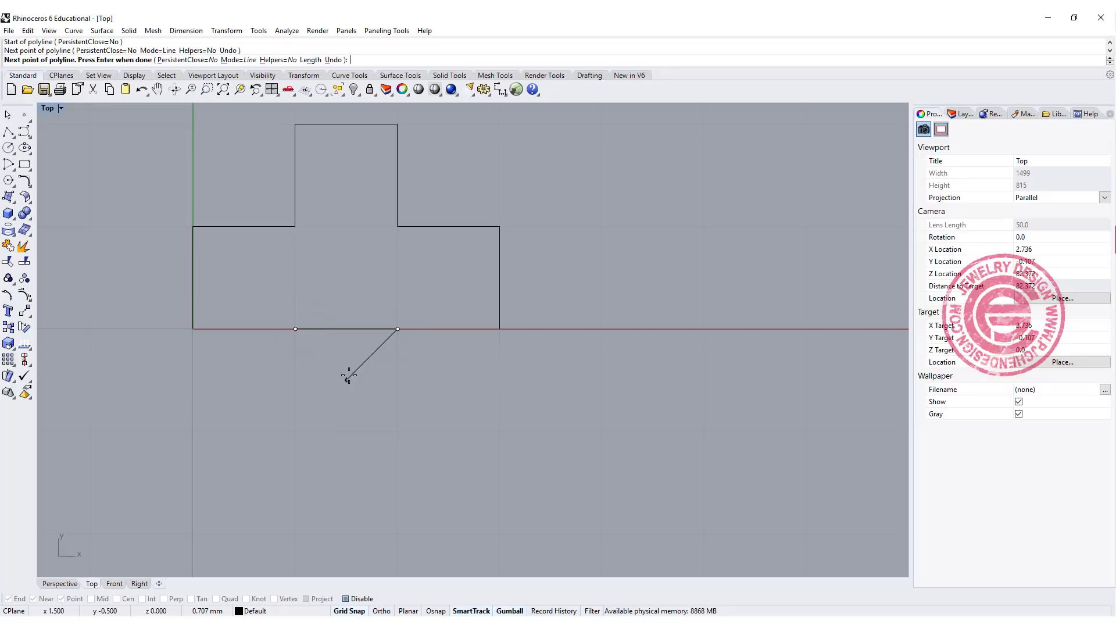
click(348, 378)
click(348, 430)
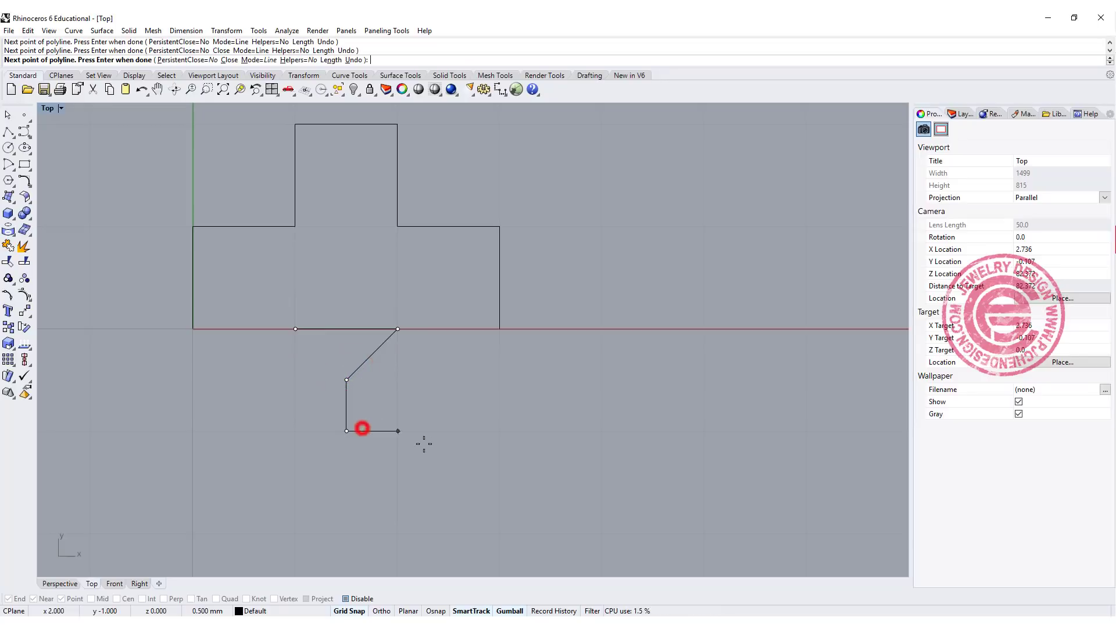
click(398, 431)
right_click(400, 439)
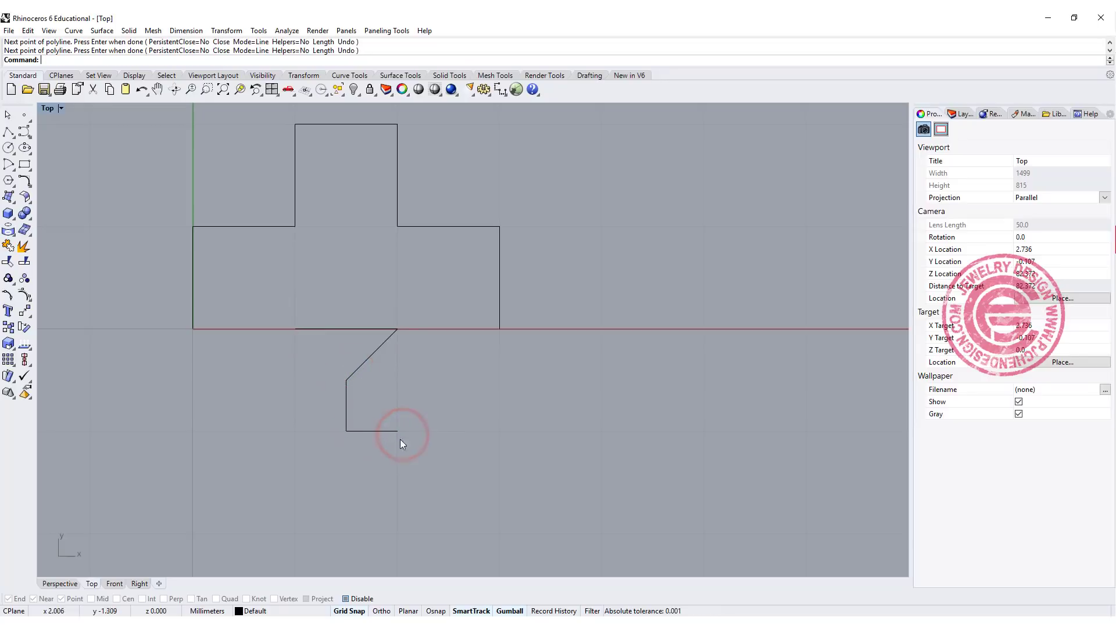
click(366, 430)
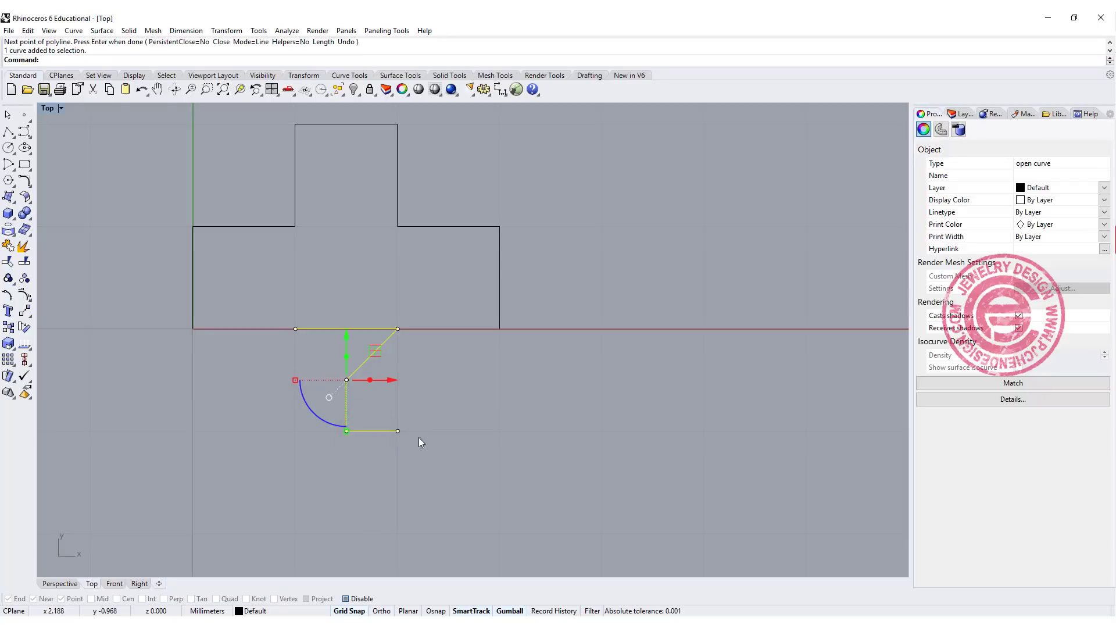
click(483, 89)
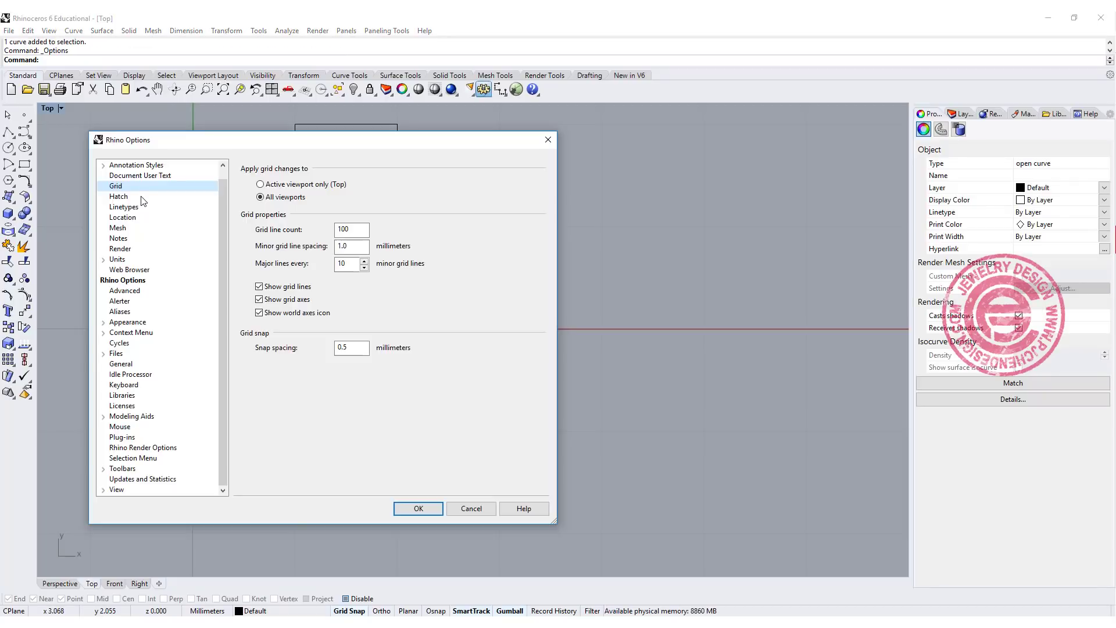
Step: Visit the Units page, try Inches but keep Millimeters, then show the Appearance page
click(132, 259)
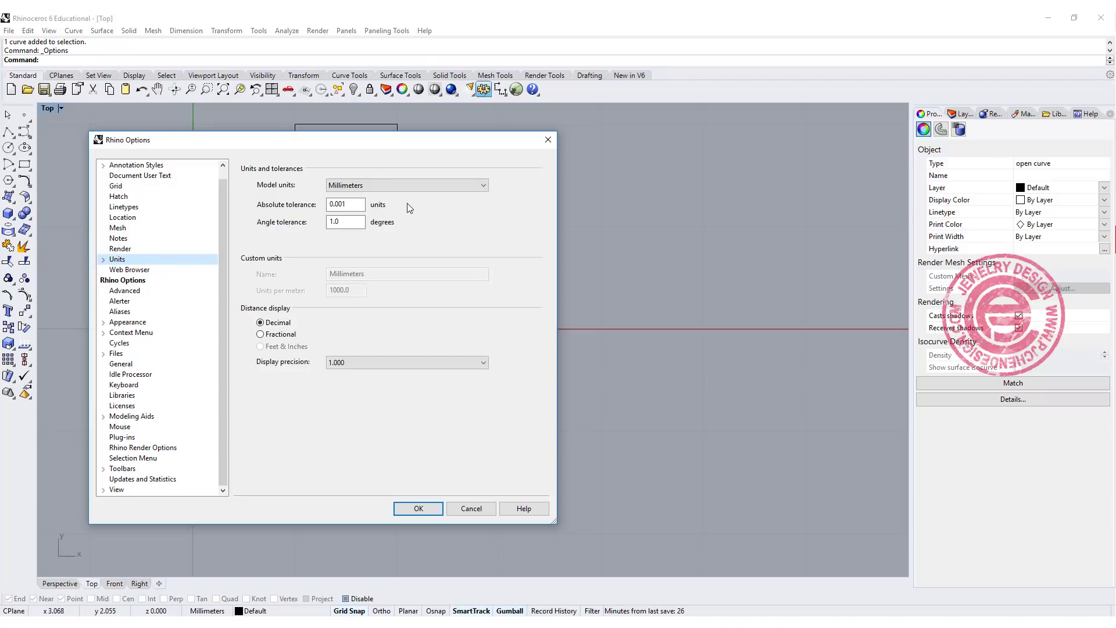
click(427, 188)
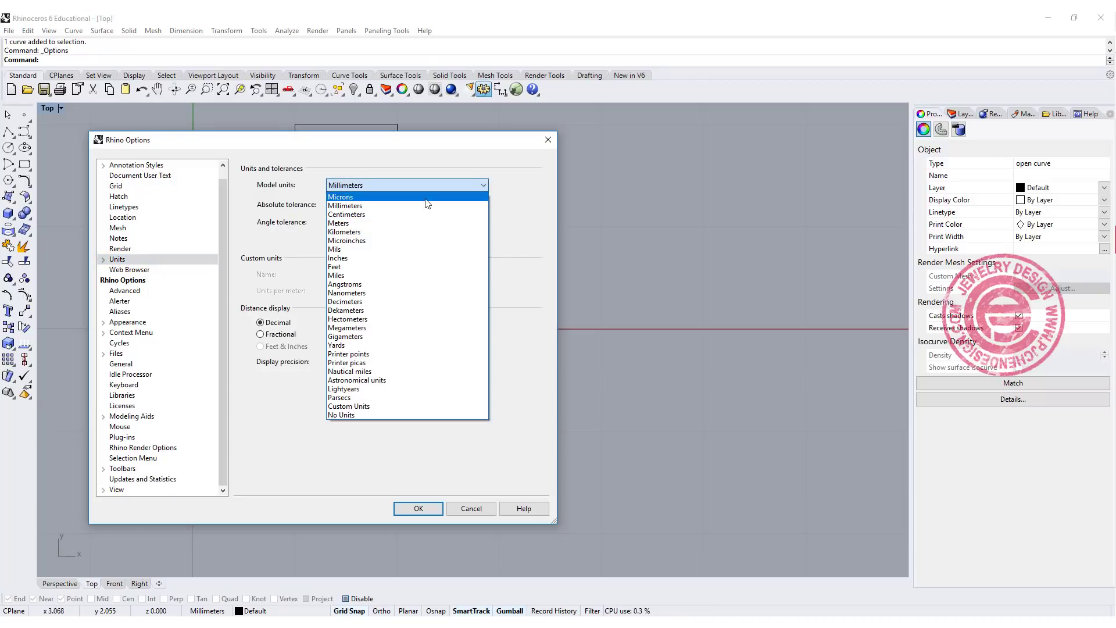
click(415, 258)
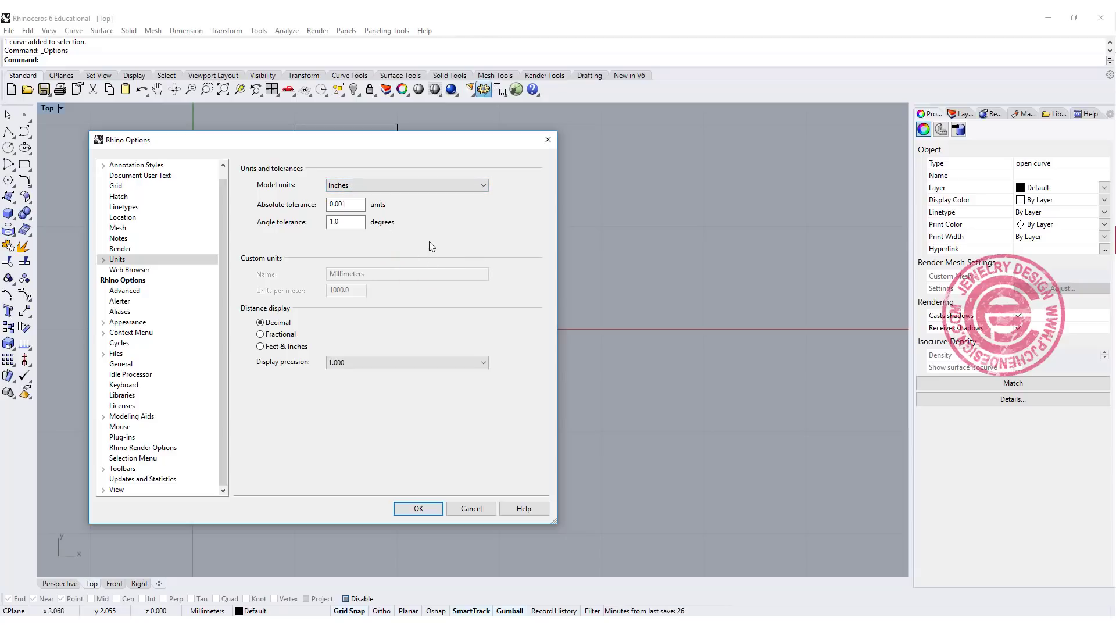
scroll(436, 188, up, 10)
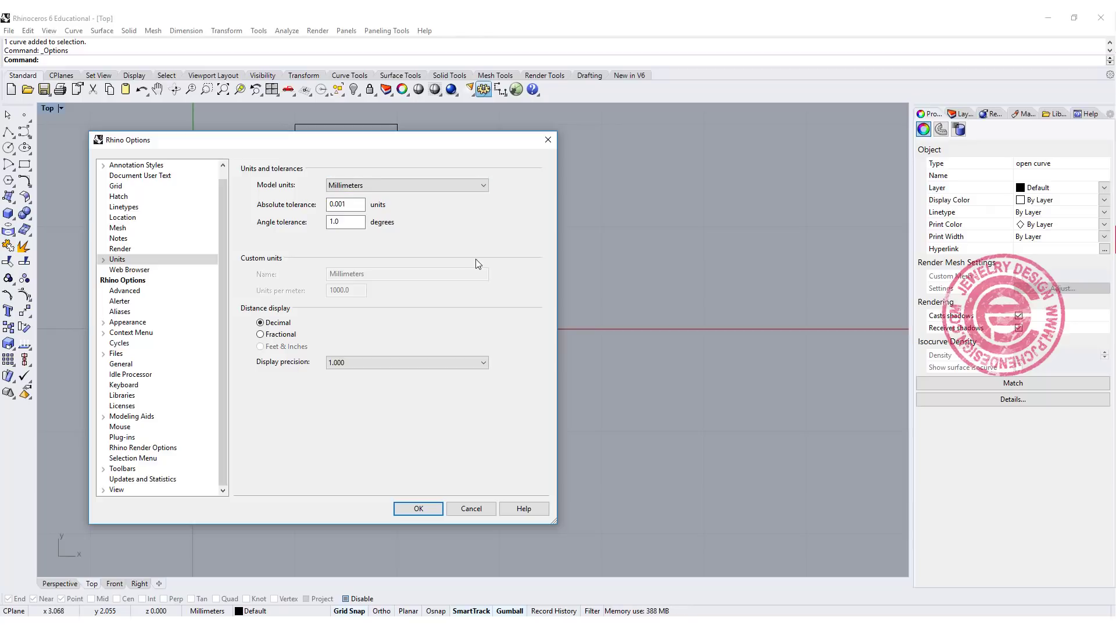
click(128, 322)
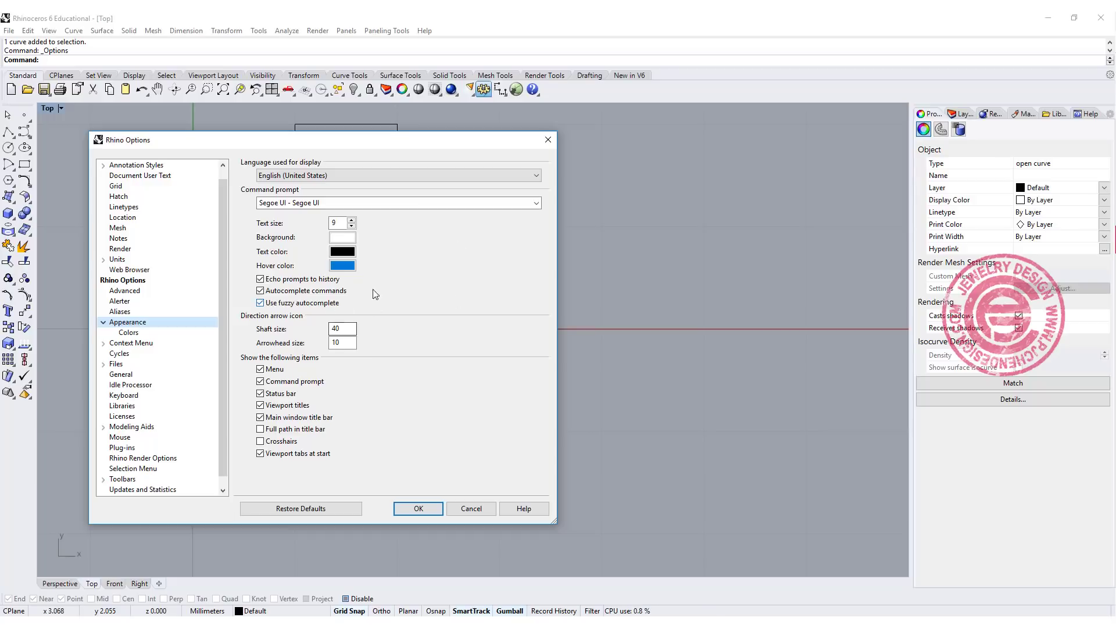
Step: In Appearance > Colors set the viewport background to black, then change it to grey
click(128, 332)
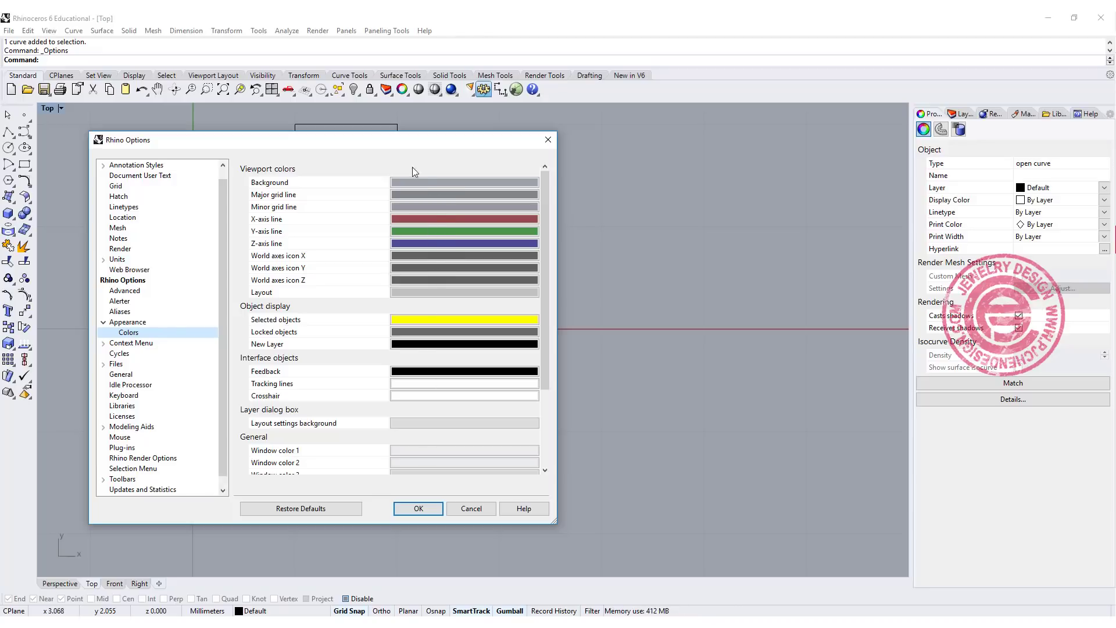
click(426, 185)
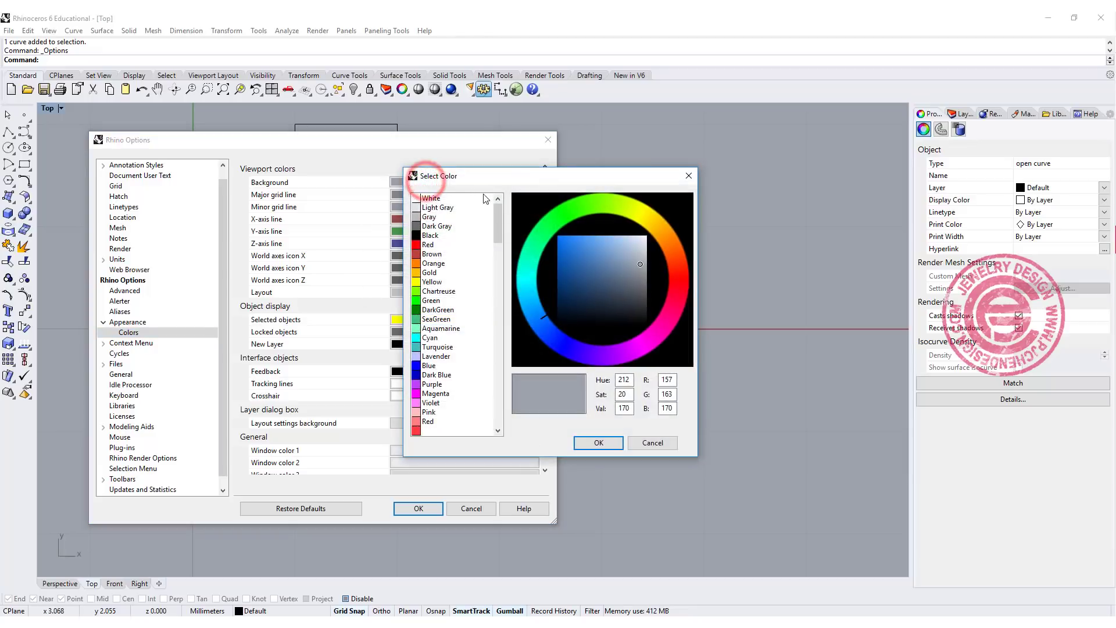
click(424, 238)
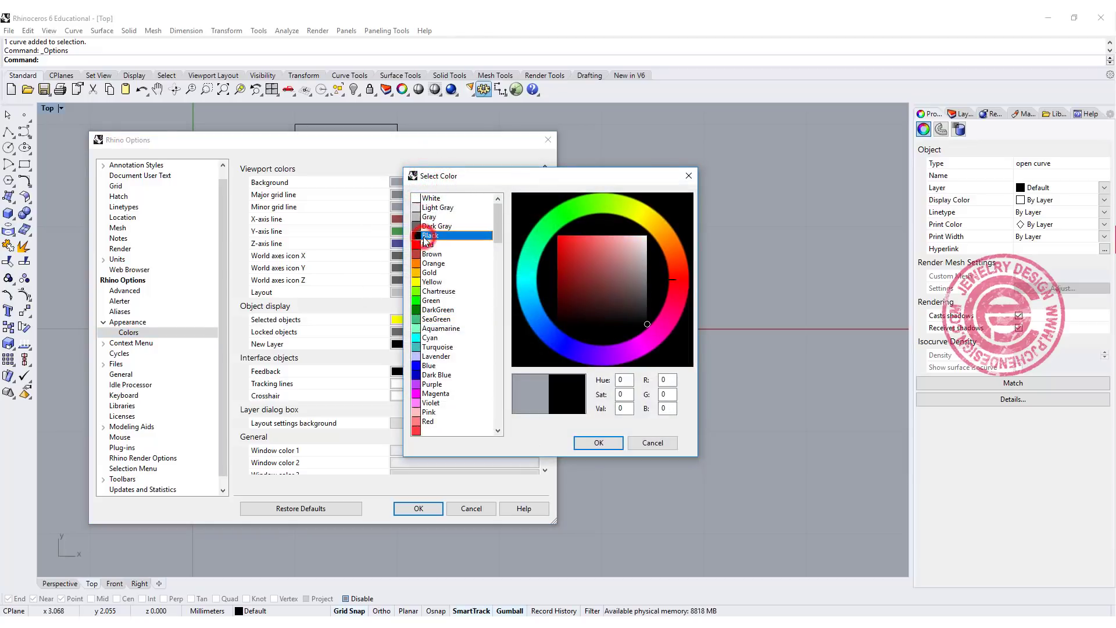
click(593, 442)
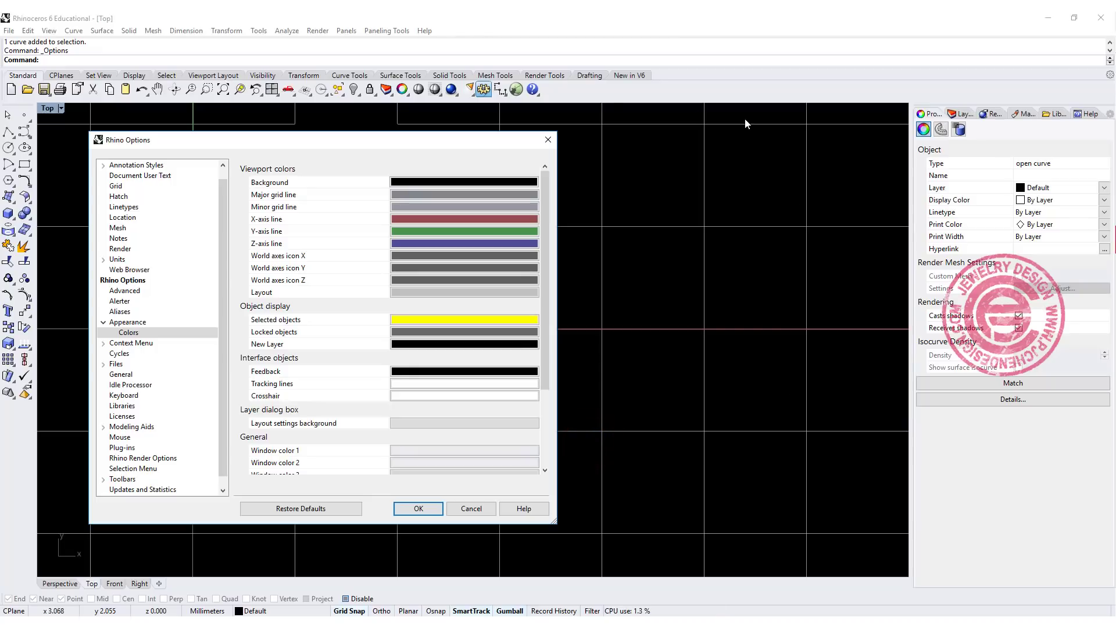
click(489, 183)
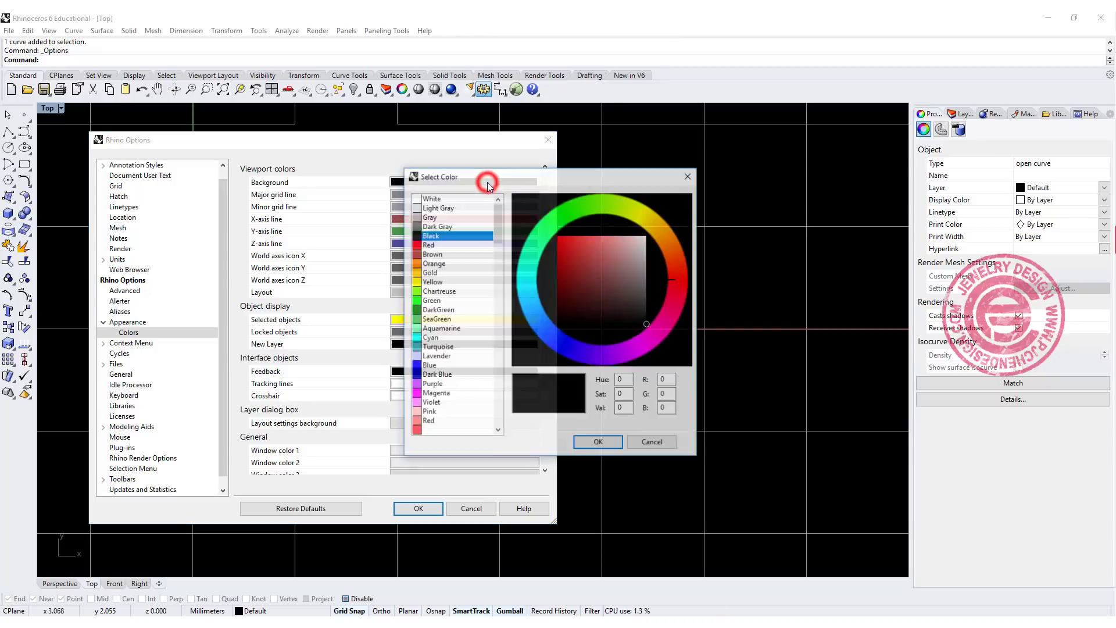
click(456, 212)
click(592, 441)
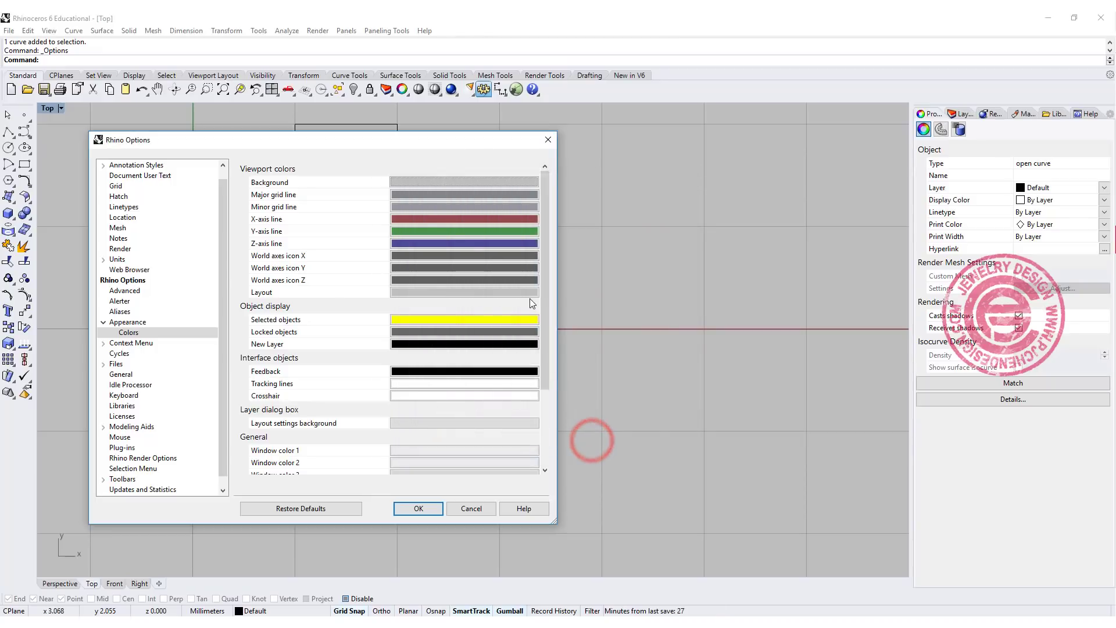
Step: View the Files page, then the Keyboard shortcut table, inspecting the Ctrl+G Group macro and an empty one
click(150, 365)
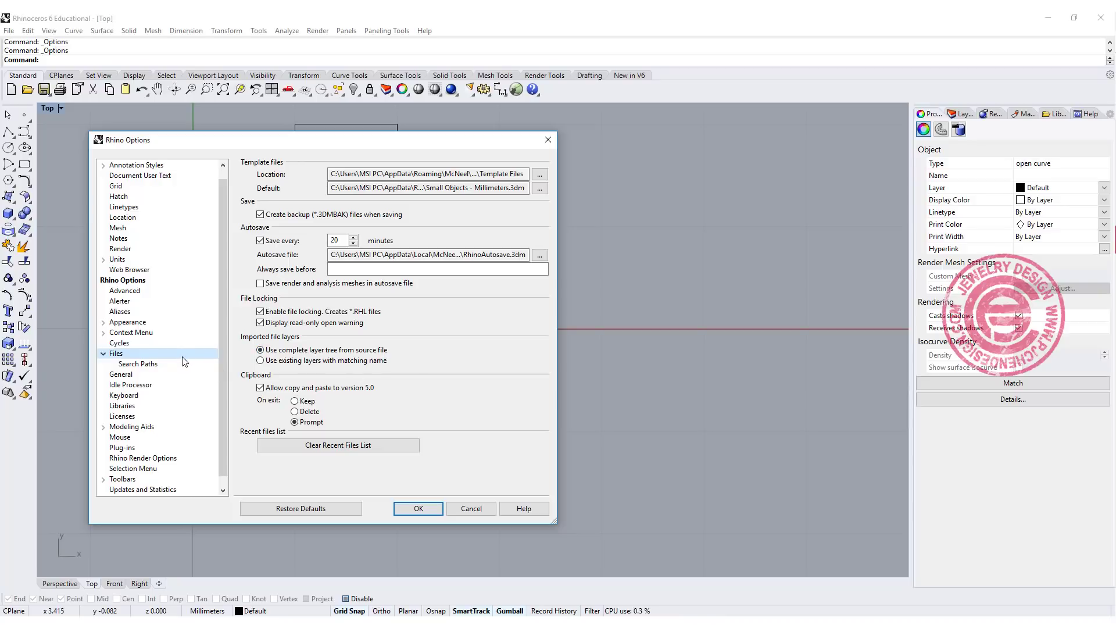
click(122, 396)
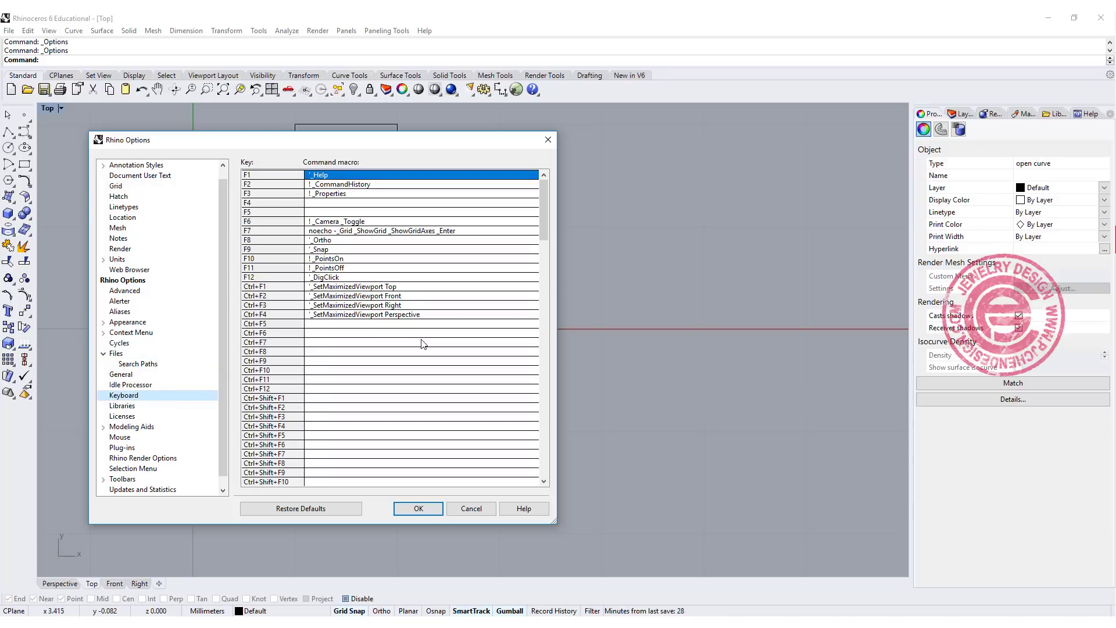
drag(543, 210, 543, 279)
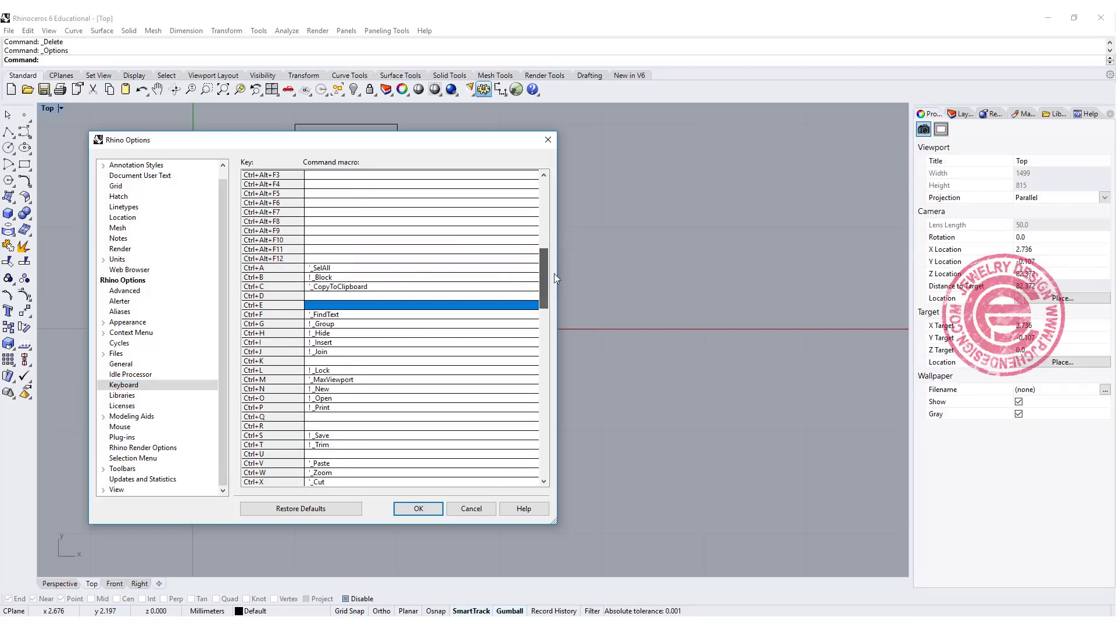
double_click(528, 323)
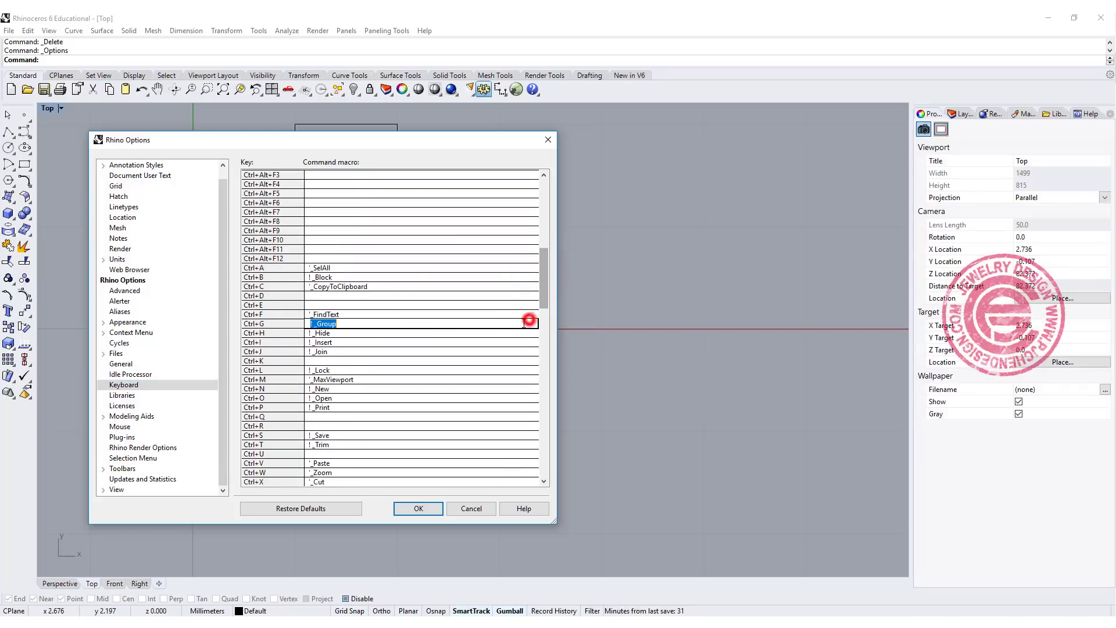
double_click(357, 361)
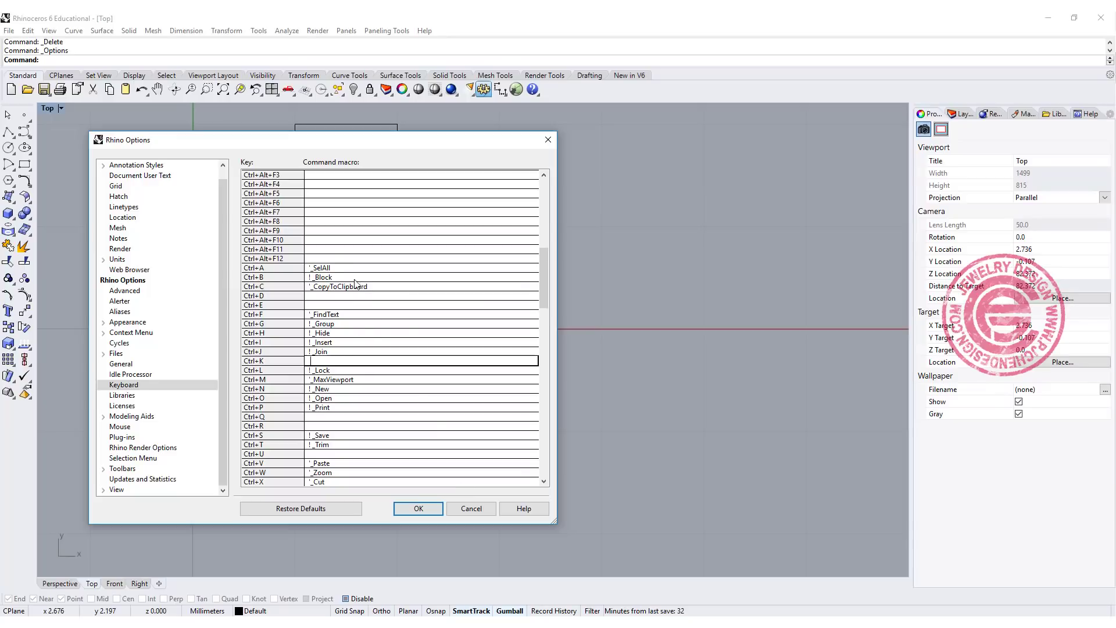
Step: Cancel Options, run BooleanUnion and copy its _BooleanUnion command name, then cancel it
click(472, 509)
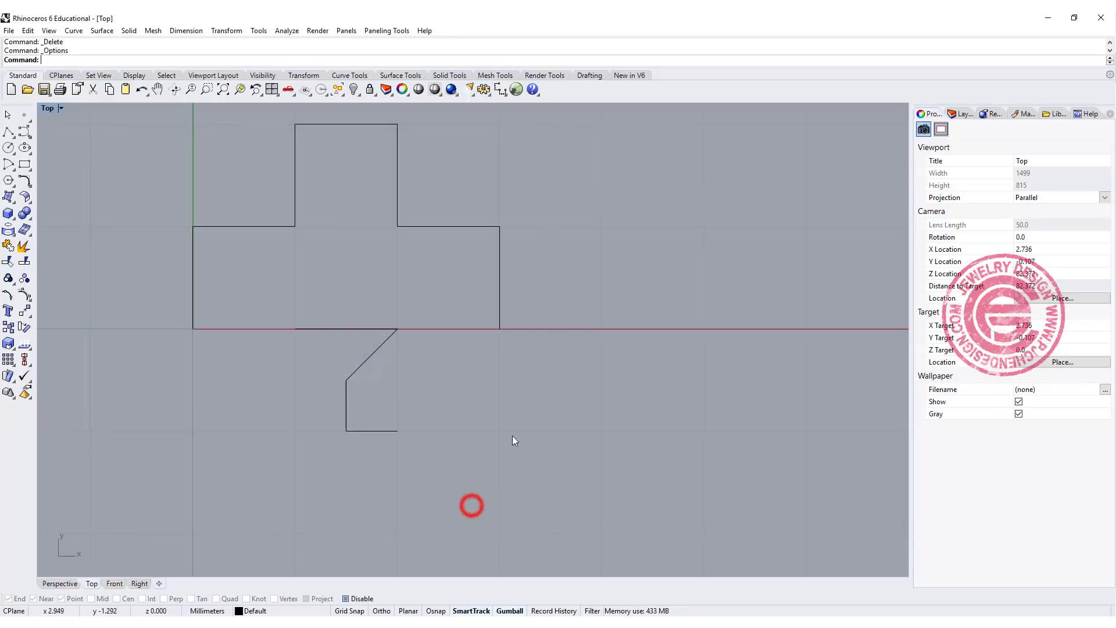
click(24, 214)
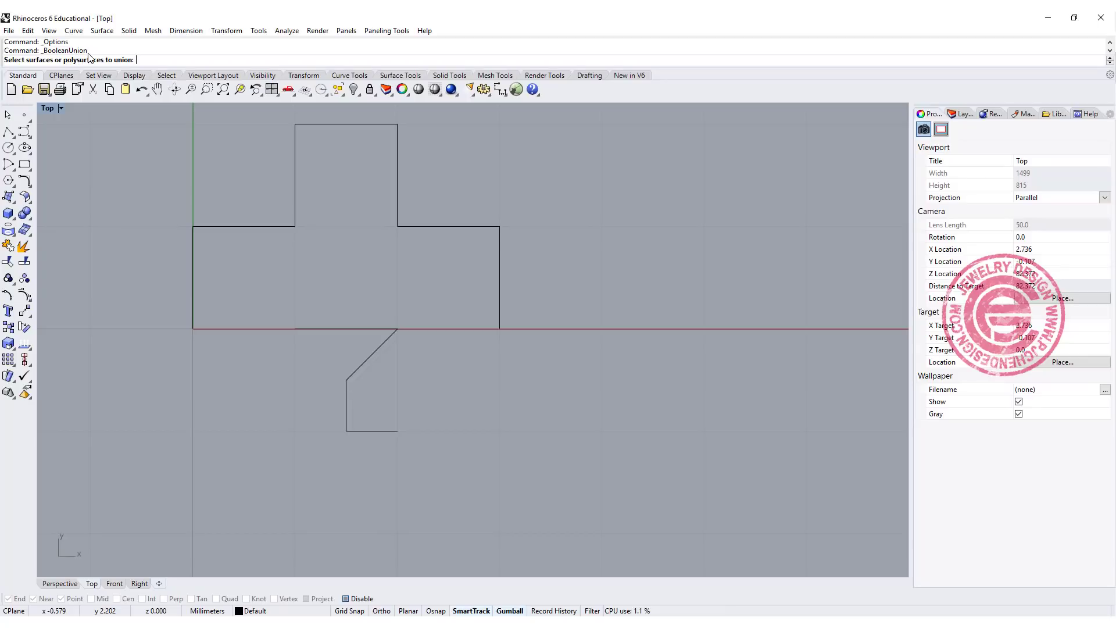
drag(90, 50, 41, 51)
key(ctrl+c)
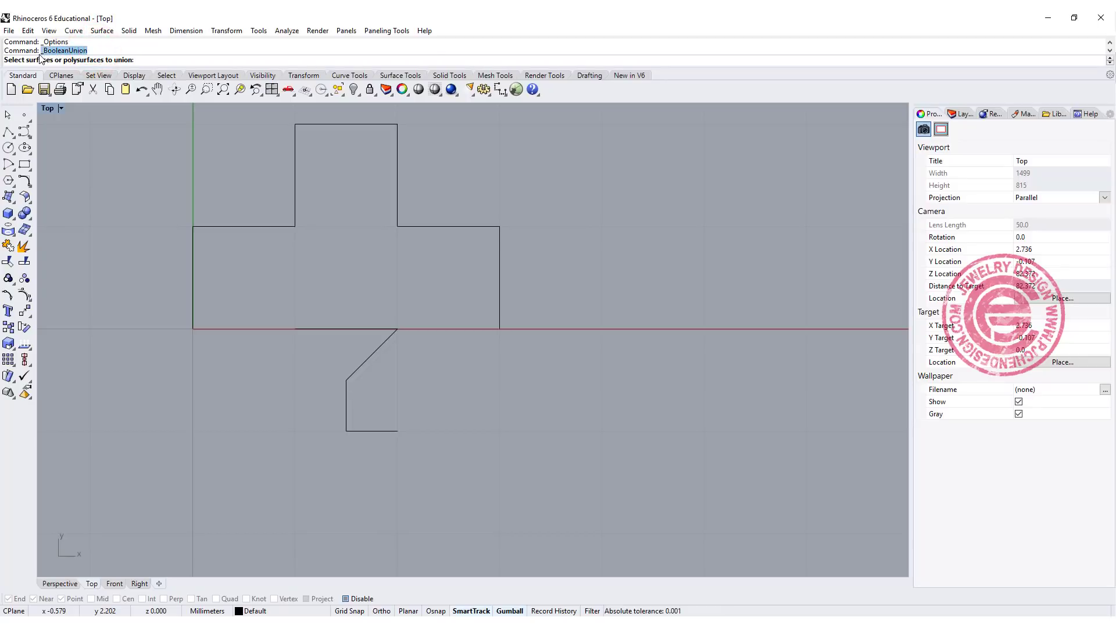
click(196, 226)
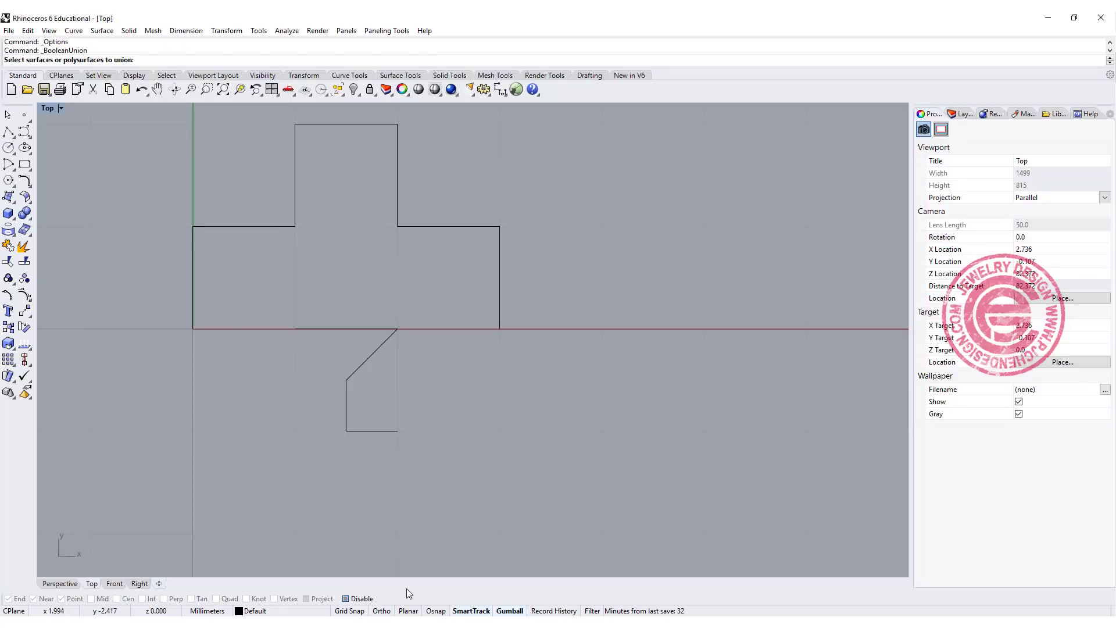
key(Escape)
Step: Paste _BooleanUnion into the empty Ctrl+D keyboard macro and save the shortcut
click(483, 89)
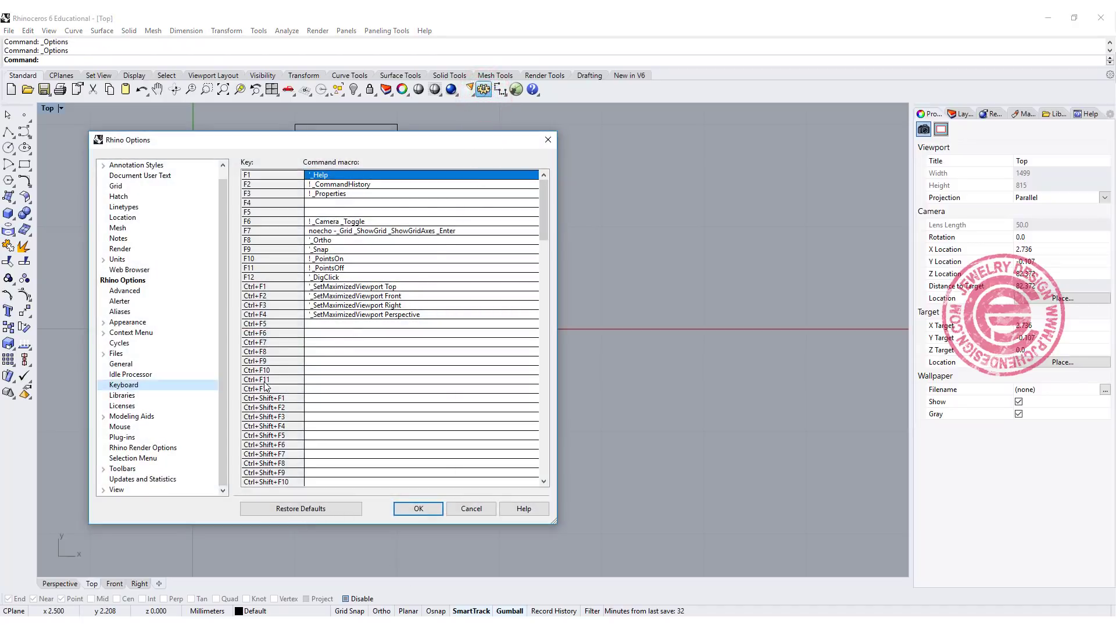
scroll(266, 389, down, 8)
scroll(382, 333, down, 3)
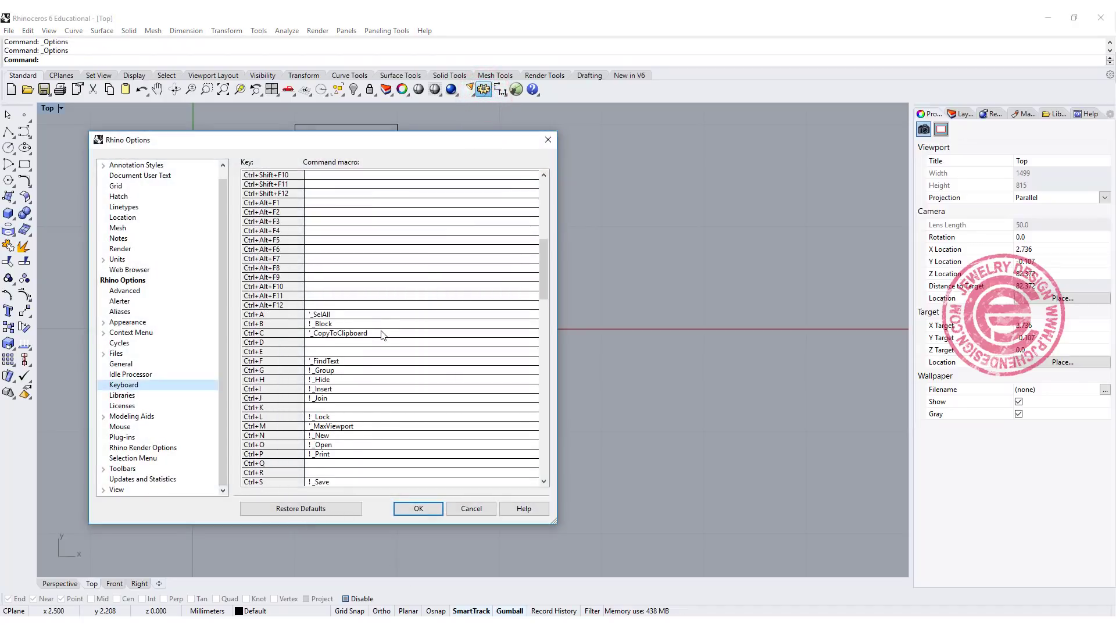
click(343, 342)
key(ctrl+v)
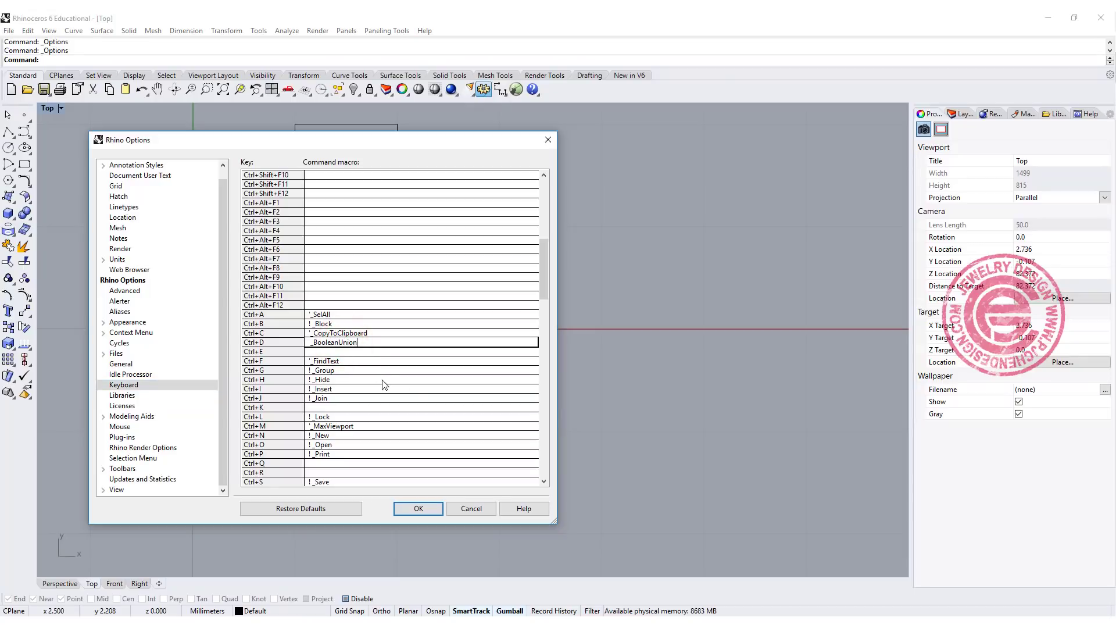
click(419, 509)
Step: Test Ctrl+D in the Top viewport to launch BooleanUnion, cancel it and reopen Options
click(570, 421)
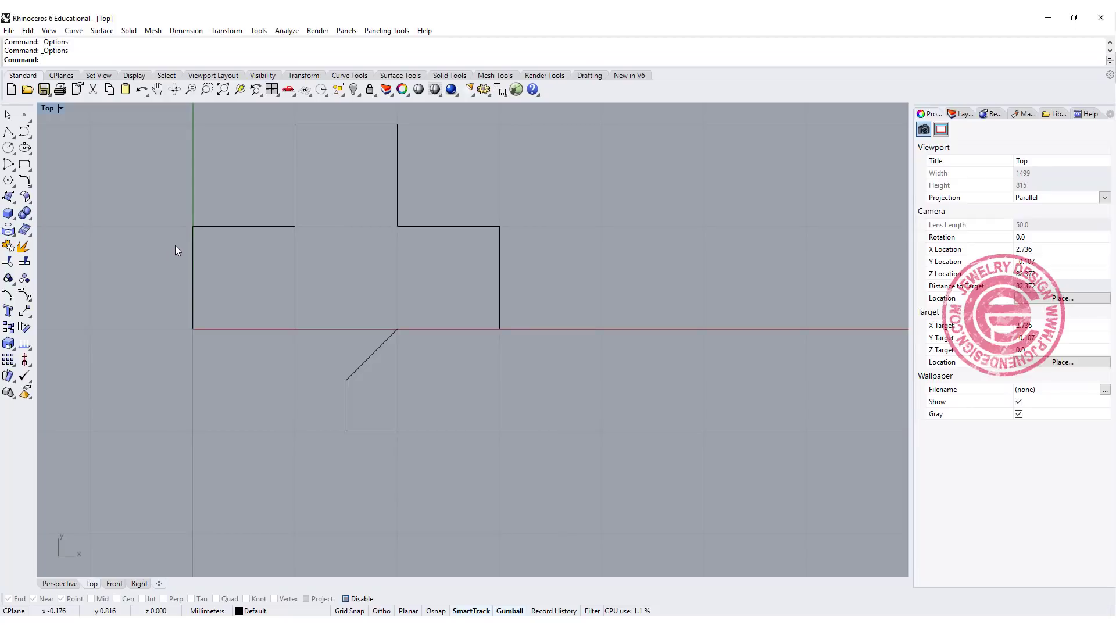
key(ctrl+d)
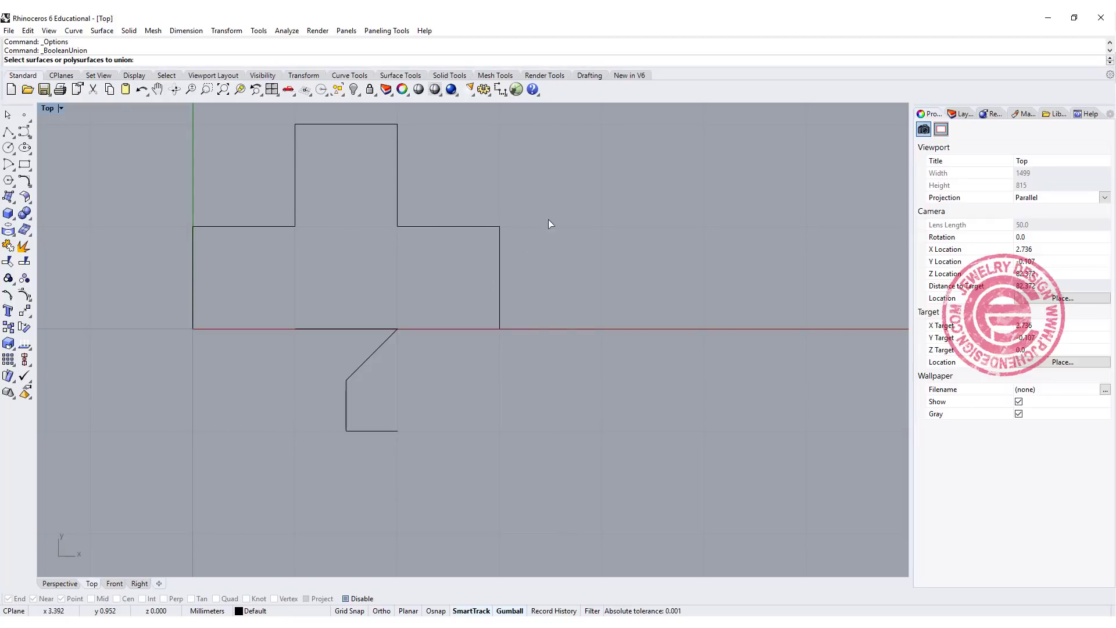
key(Escape)
key(Return)
drag(545, 351, 552, 446)
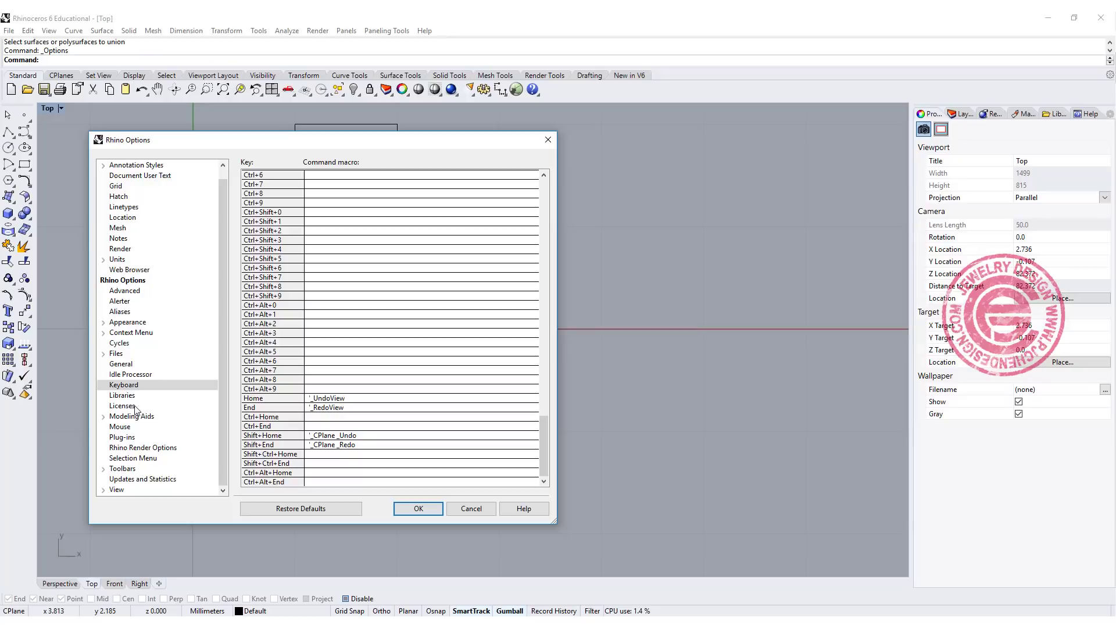
Step: On the Toolbars page of the default toolbar file, turn on the Surface Tools toolbar
click(124, 470)
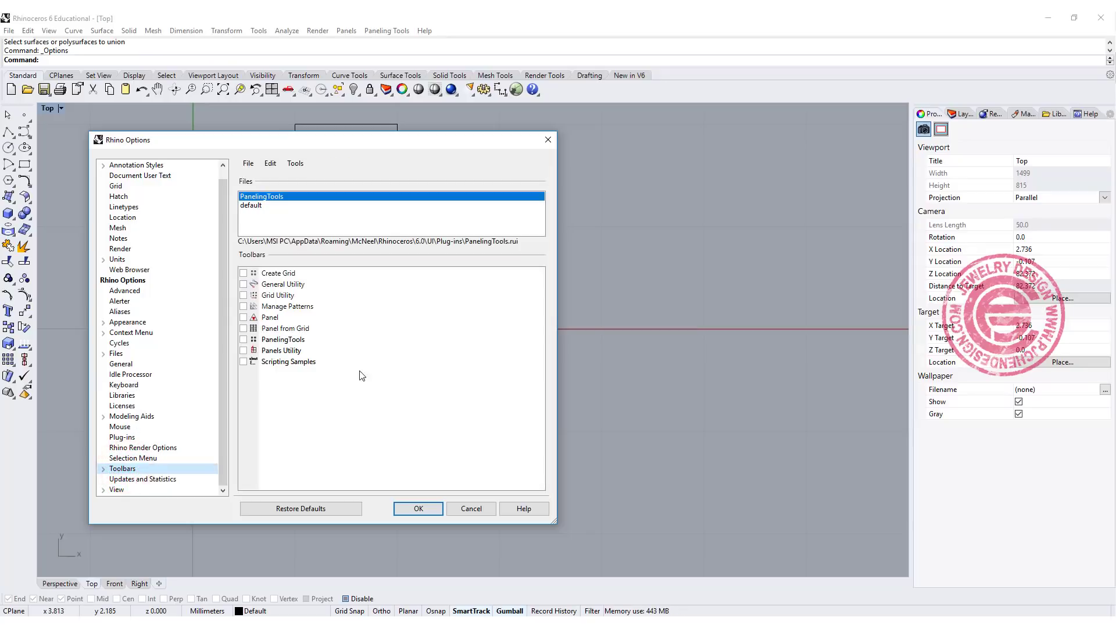
click(252, 206)
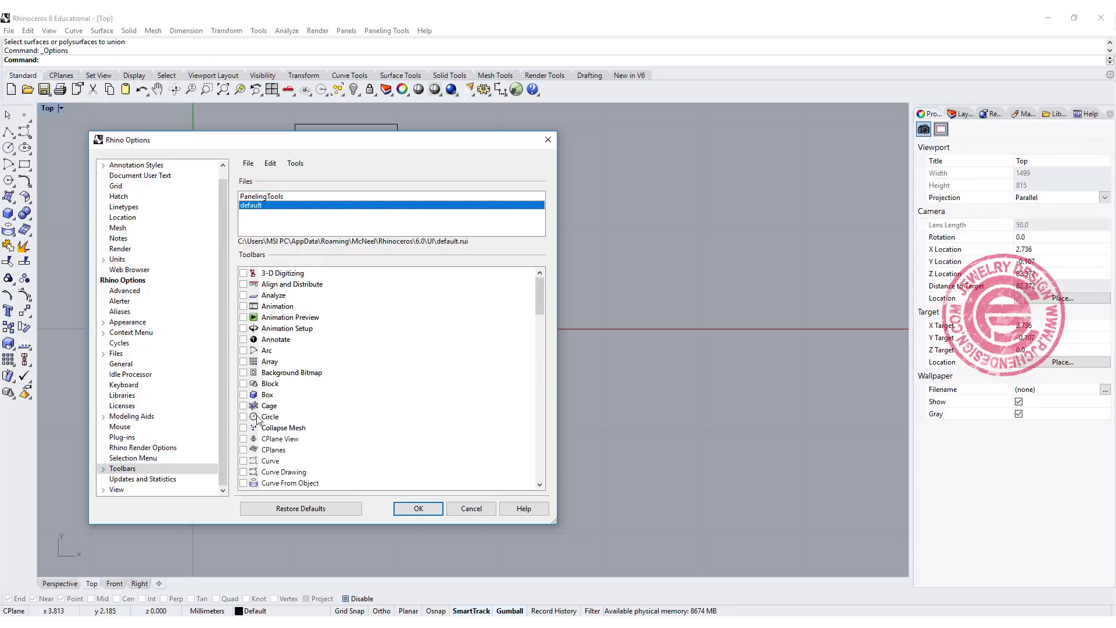
scroll(261, 419, down, 4)
scroll(262, 419, down, 5)
scroll(262, 419, down, 5)
scroll(262, 419, down, 5)
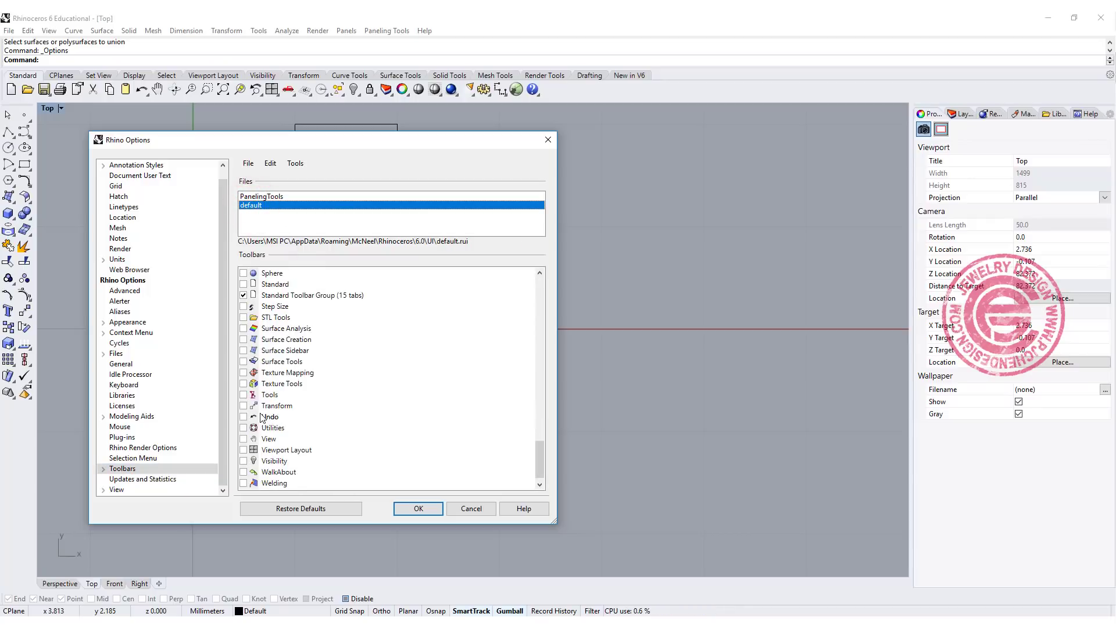
scroll(261, 418, down, 5)
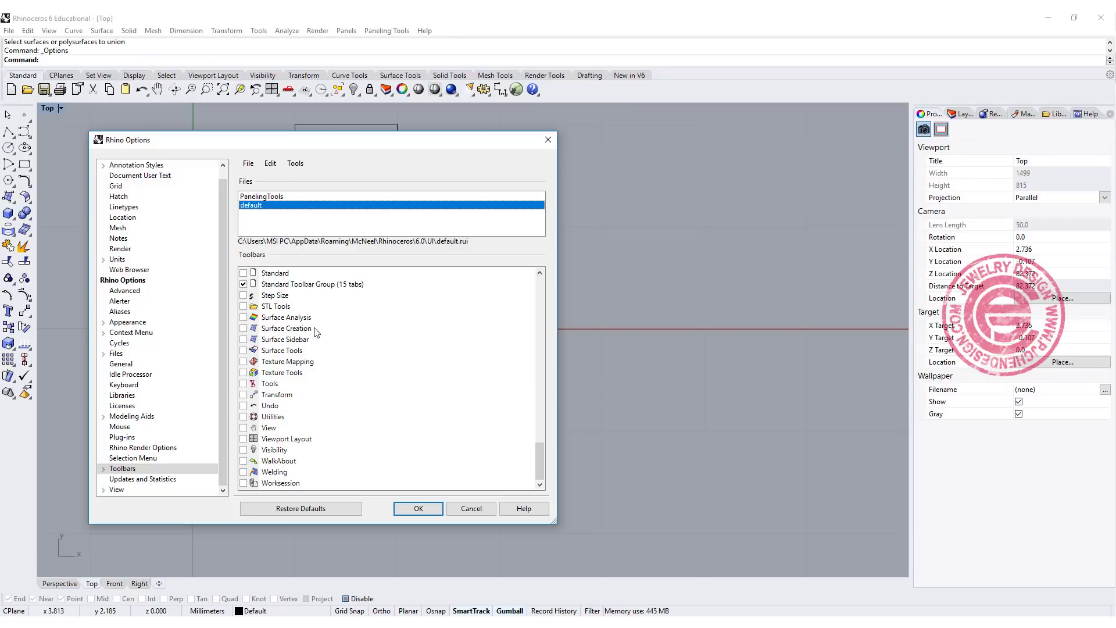
scroll(340, 371, up, 4)
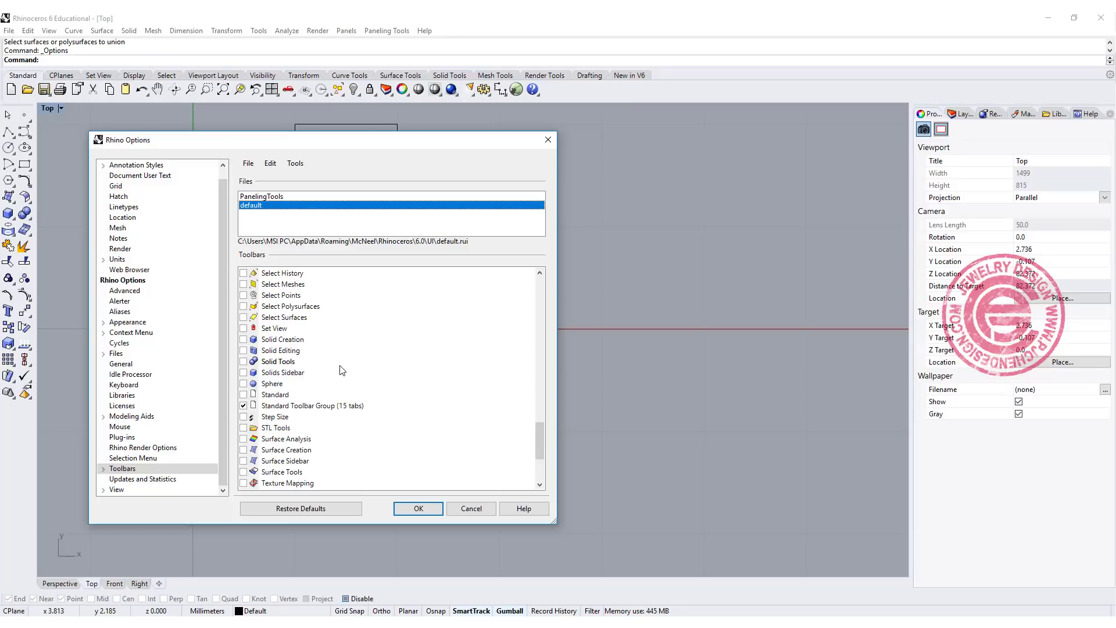
scroll(340, 371, up, 10)
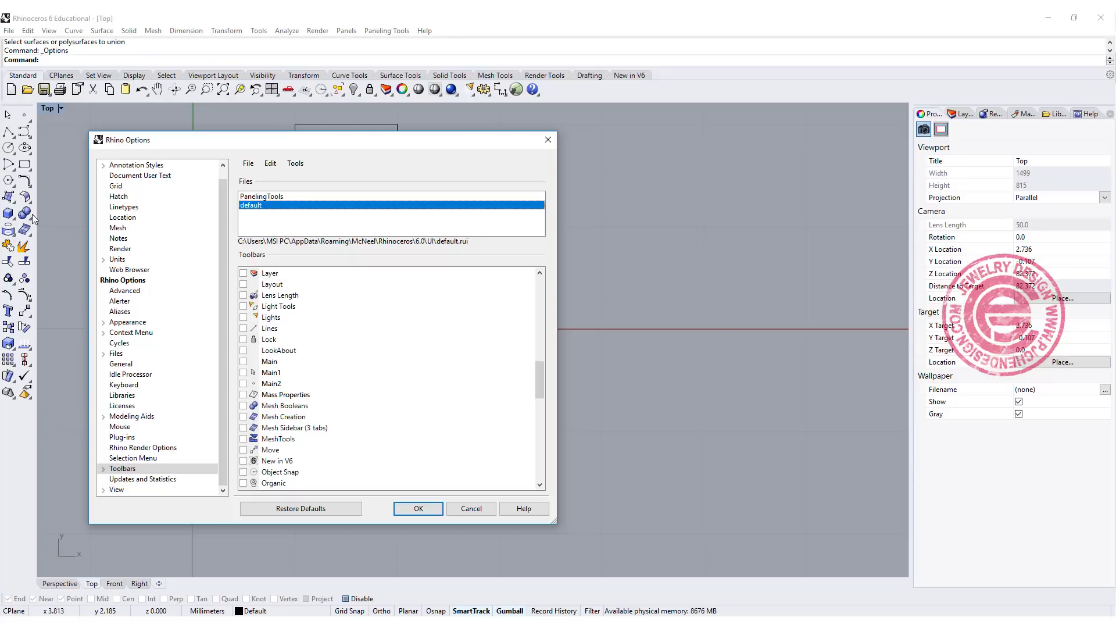
scroll(340, 358, down, 14)
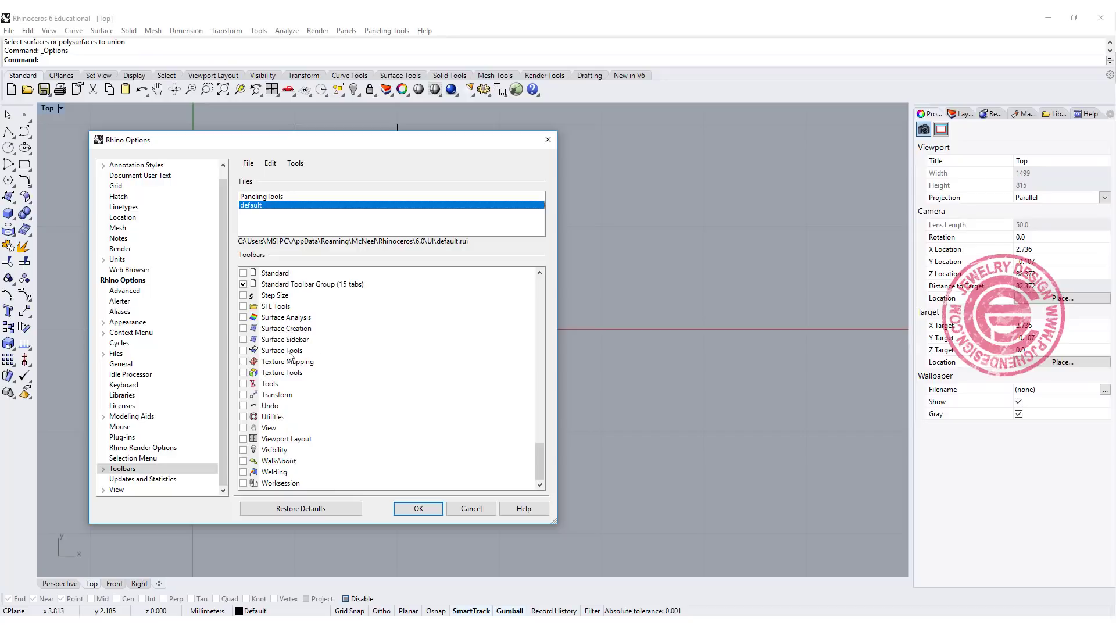
click(244, 349)
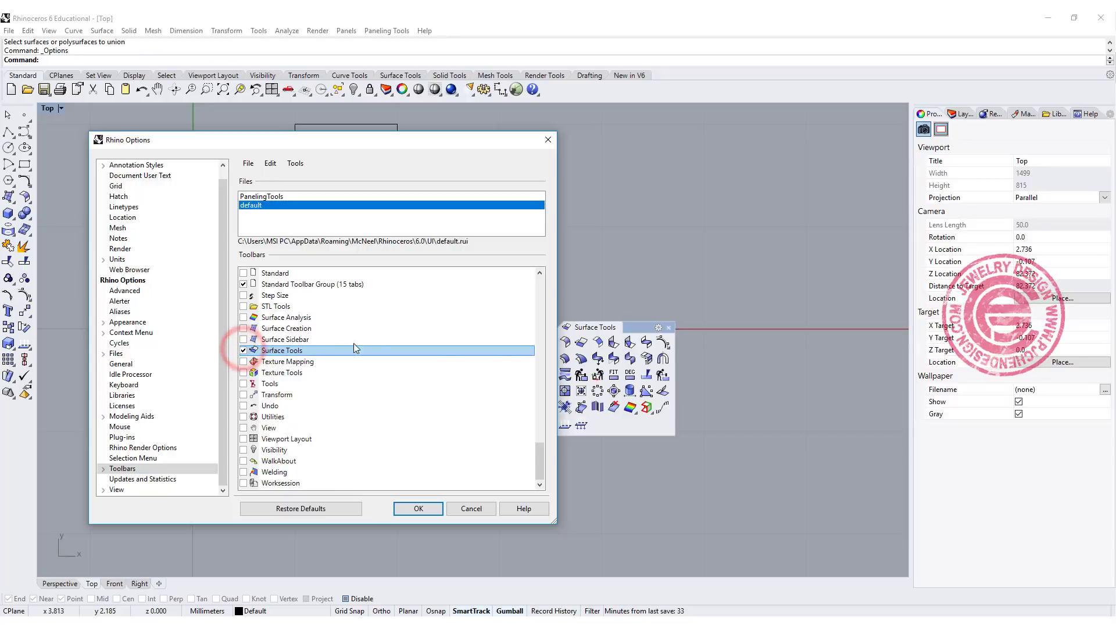
Step: Dock the Surface Tools toolbar in the top row, float it again and close it
click(430, 513)
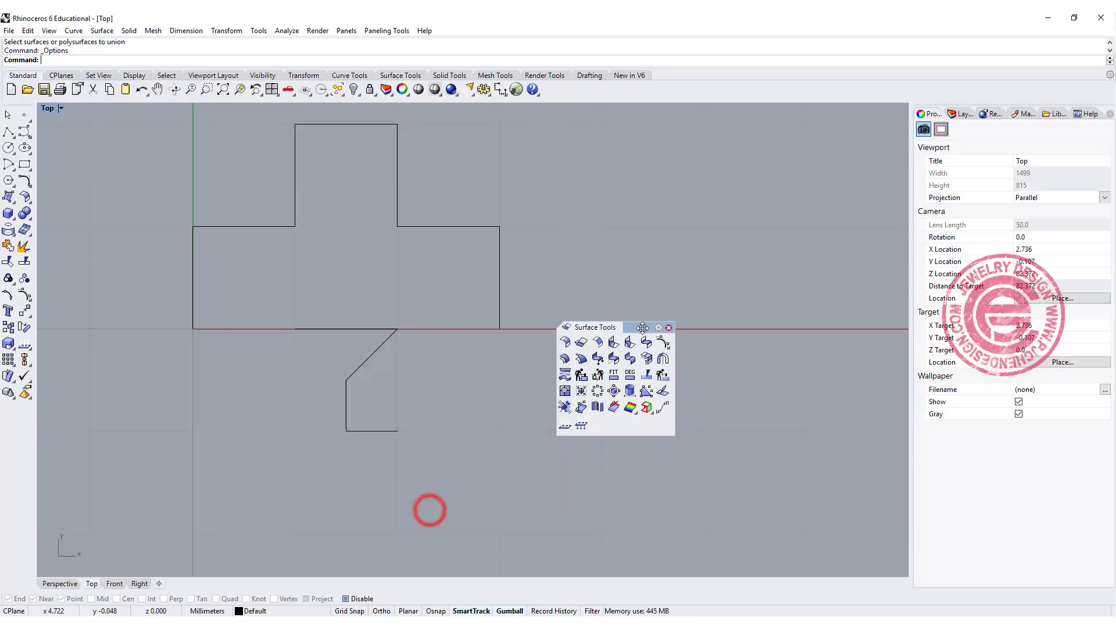
mouse_move(641, 328)
mouse_down()
mouse_move(66, 429)
mouse_move(761, 68)
mouse_up()
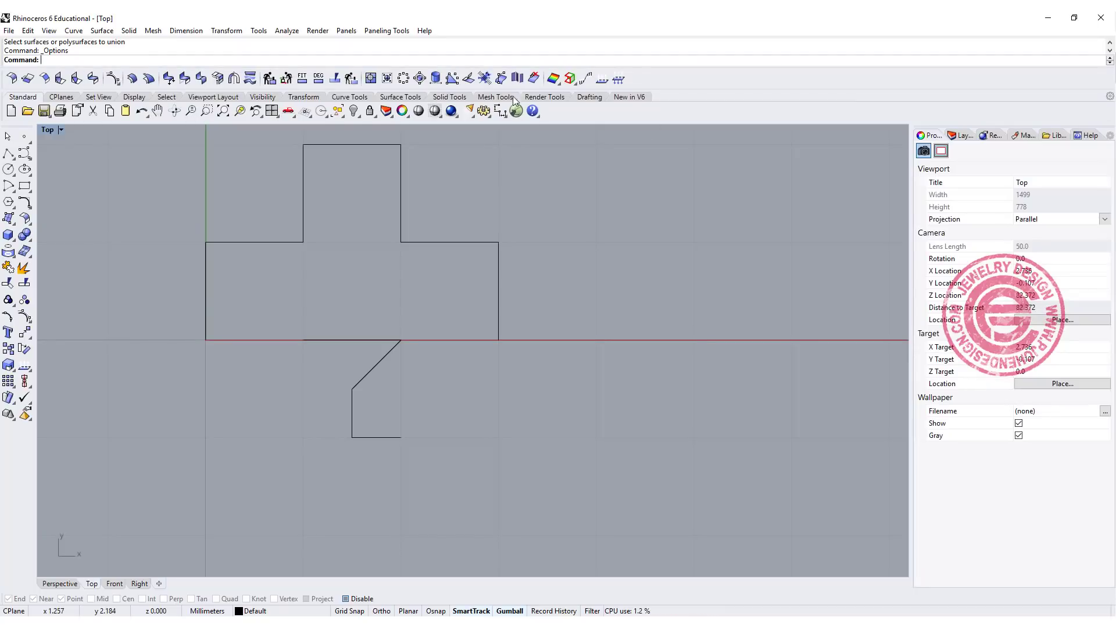
click(714, 78)
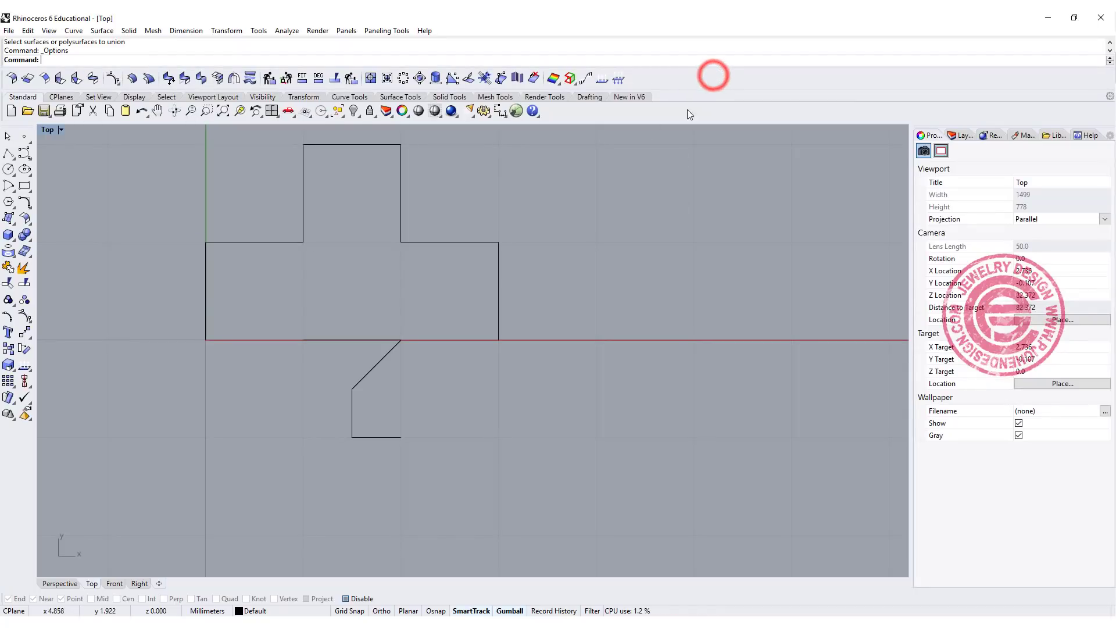
click(698, 76)
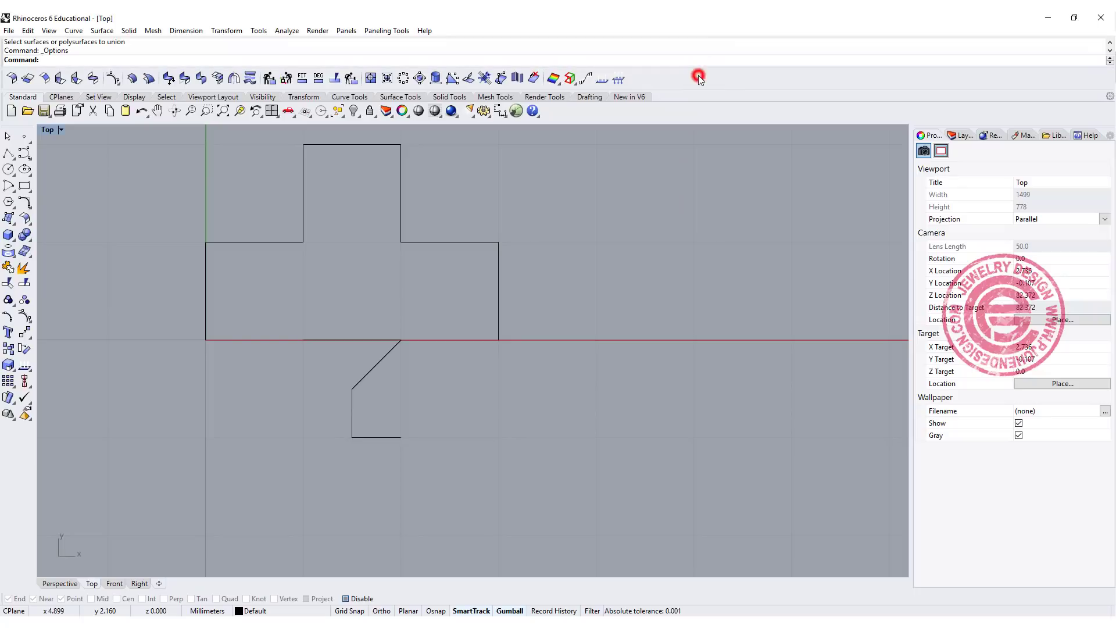
mouse_move(4, 79)
mouse_down()
mouse_move(224, 128)
mouse_move(450, 278)
mouse_up()
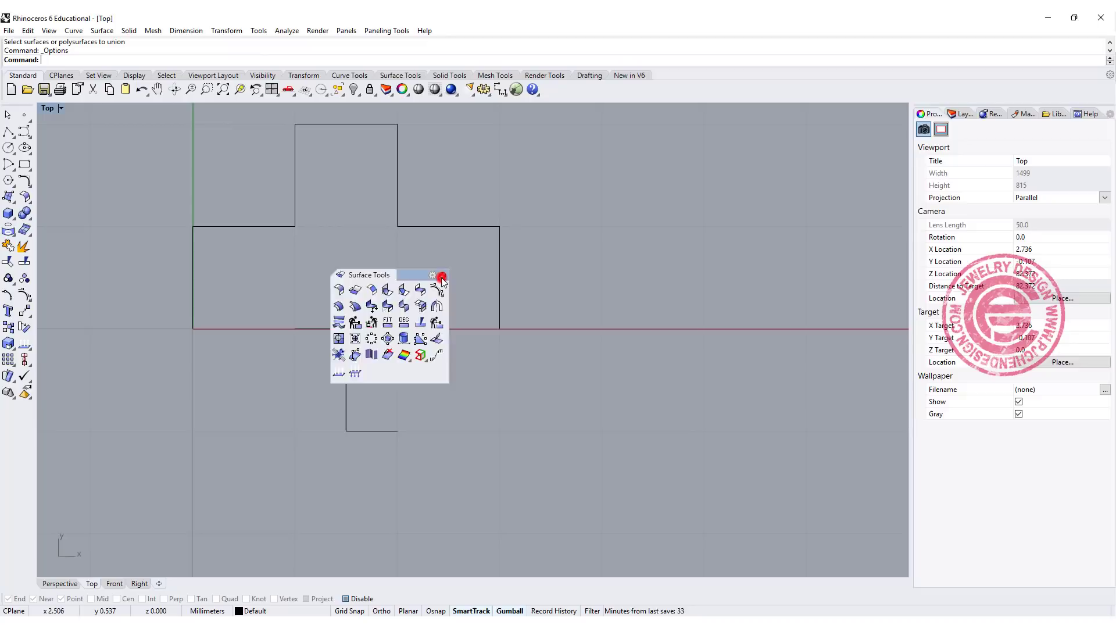
click(442, 278)
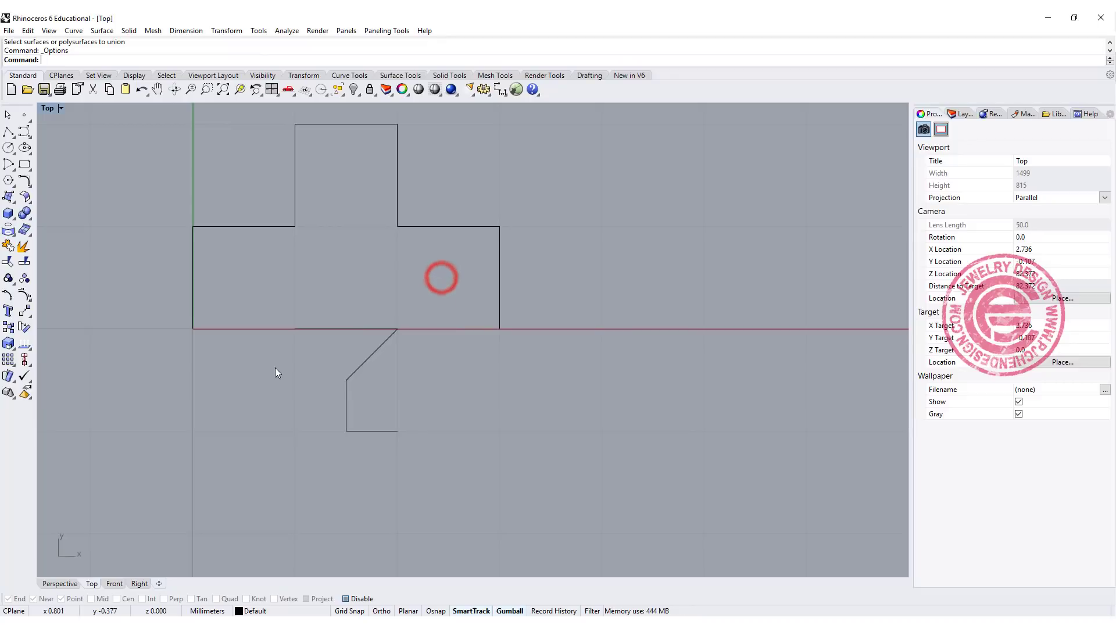
Step: Tear the Surface Tools flyout off into a floating palette and close it
click(31, 203)
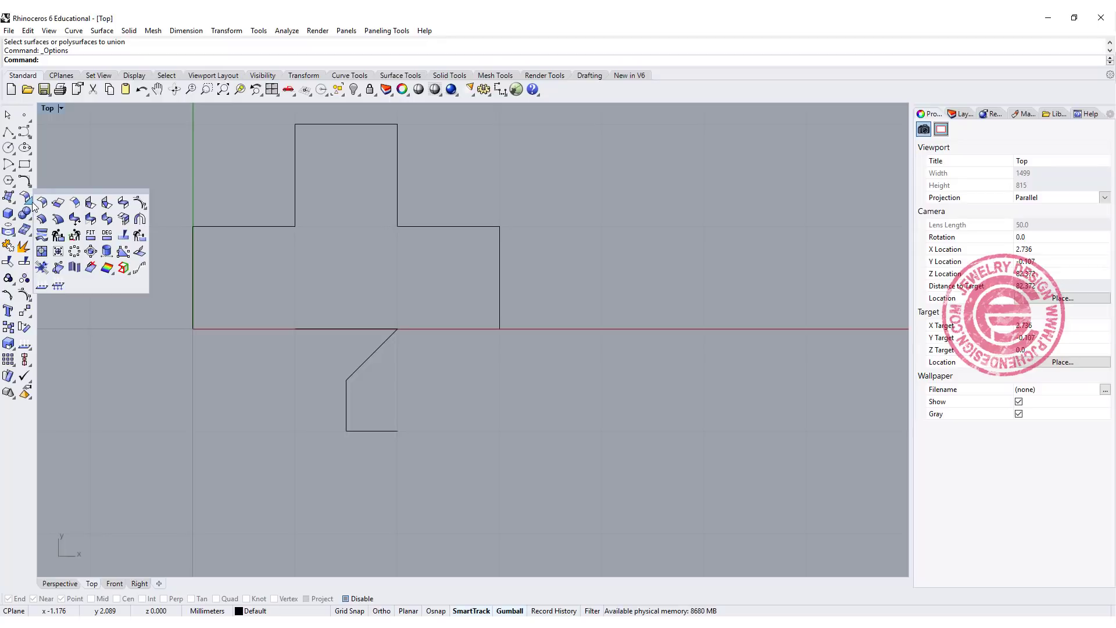
mouse_move(50, 192)
mouse_down()
mouse_move(168, 165)
mouse_move(1072, 485)
mouse_move(902, 114)
mouse_move(567, 201)
mouse_up()
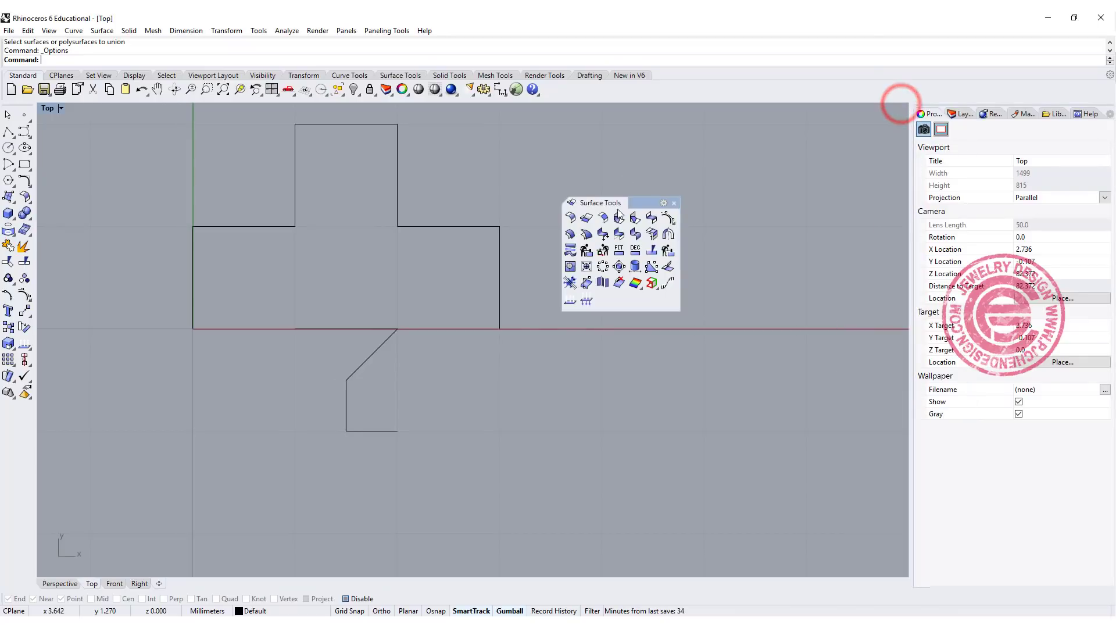
click(674, 204)
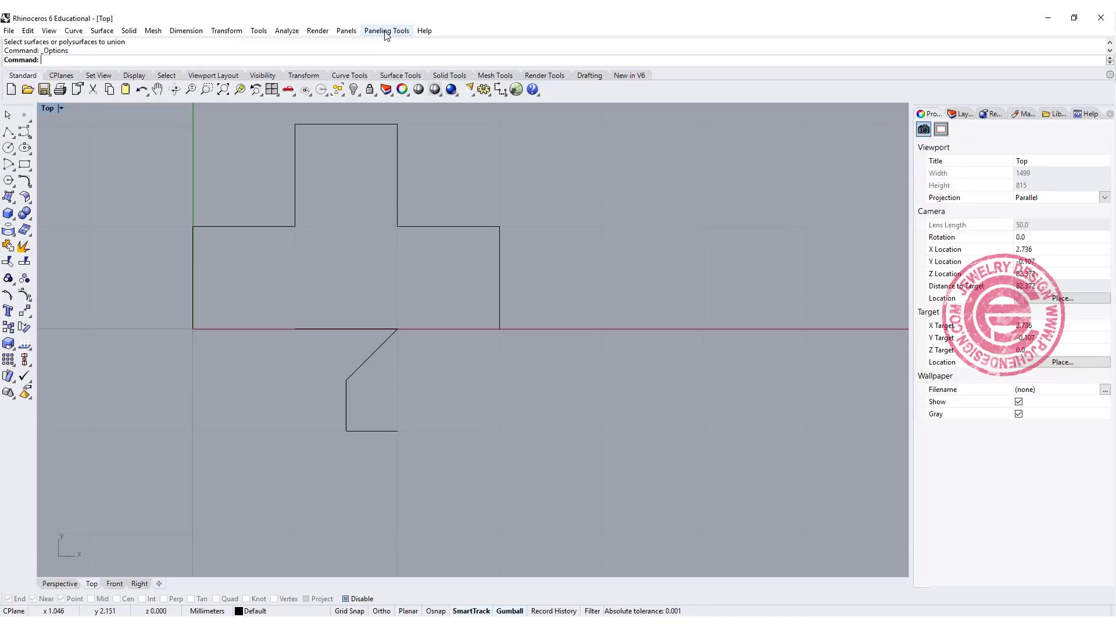
Step: Turn on the PanelingTools Create Grid, General Utility and Grid Utility toolbars and reposition Grid Utility
click(484, 89)
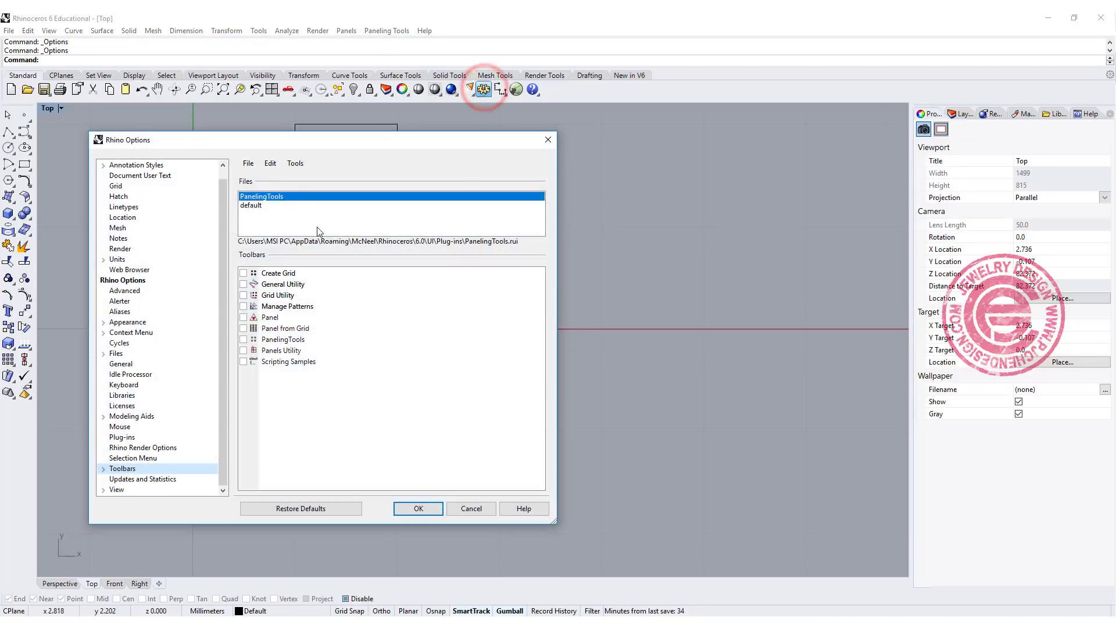
click(255, 206)
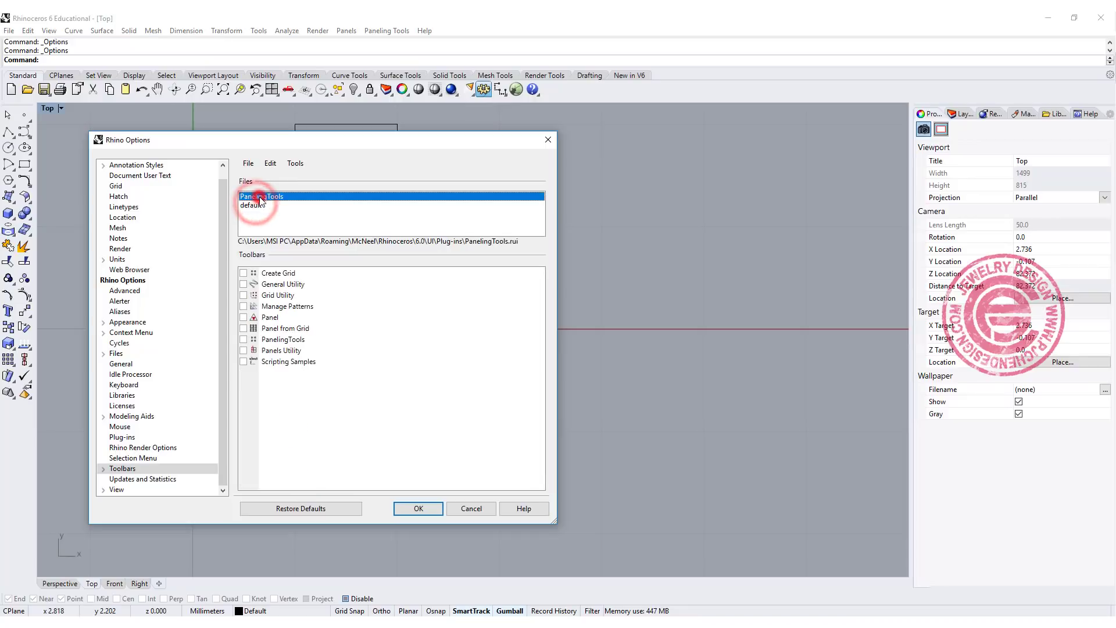
click(243, 274)
click(243, 296)
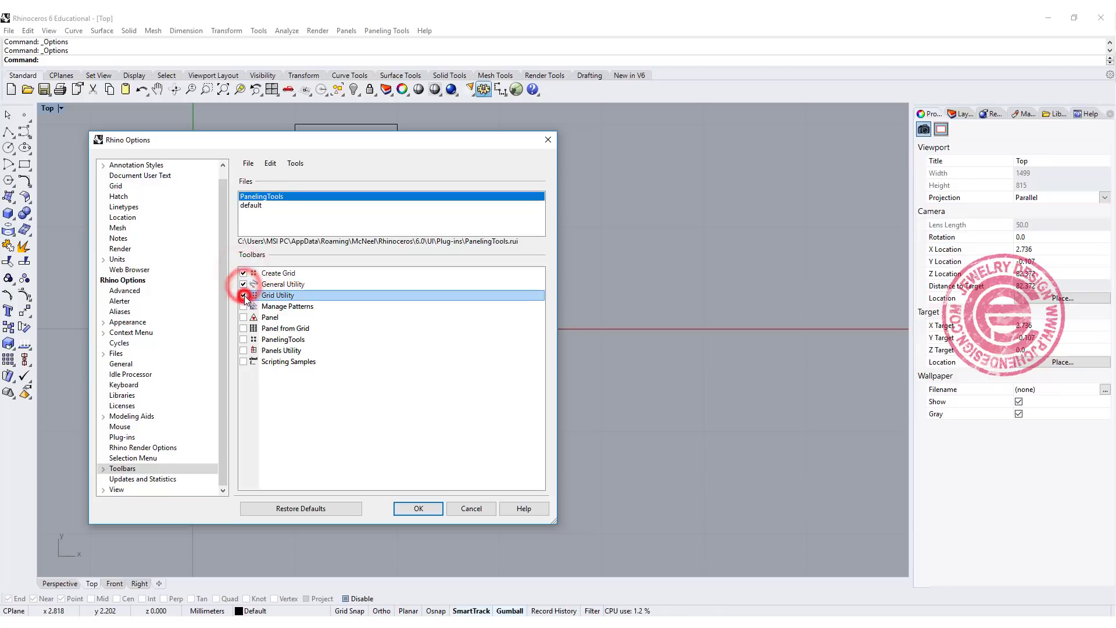
click(426, 508)
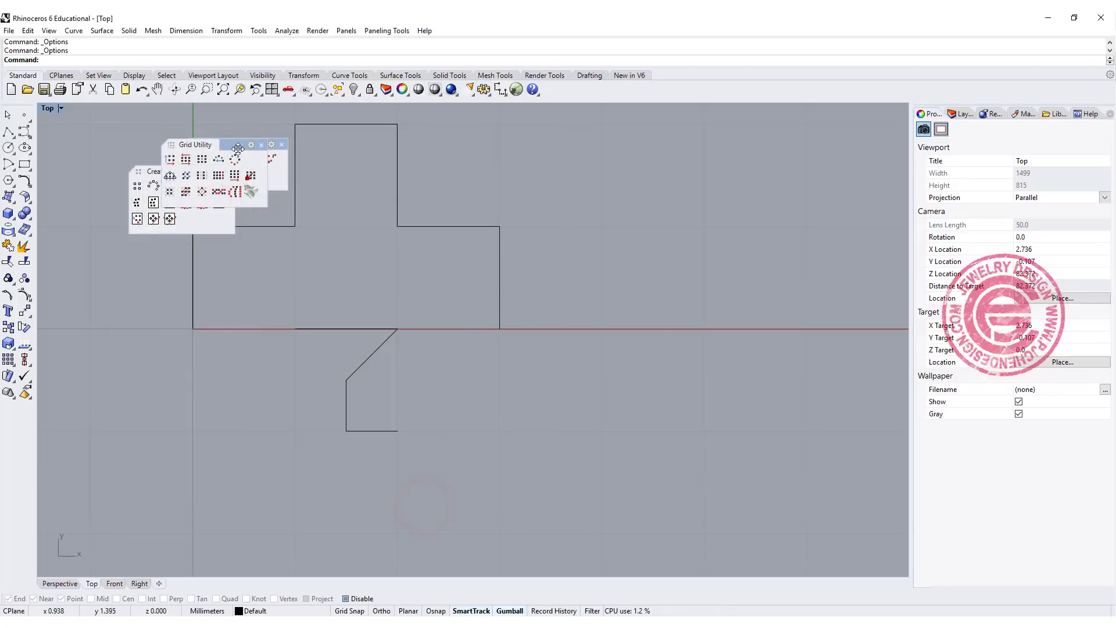
drag(236, 143, 403, 171)
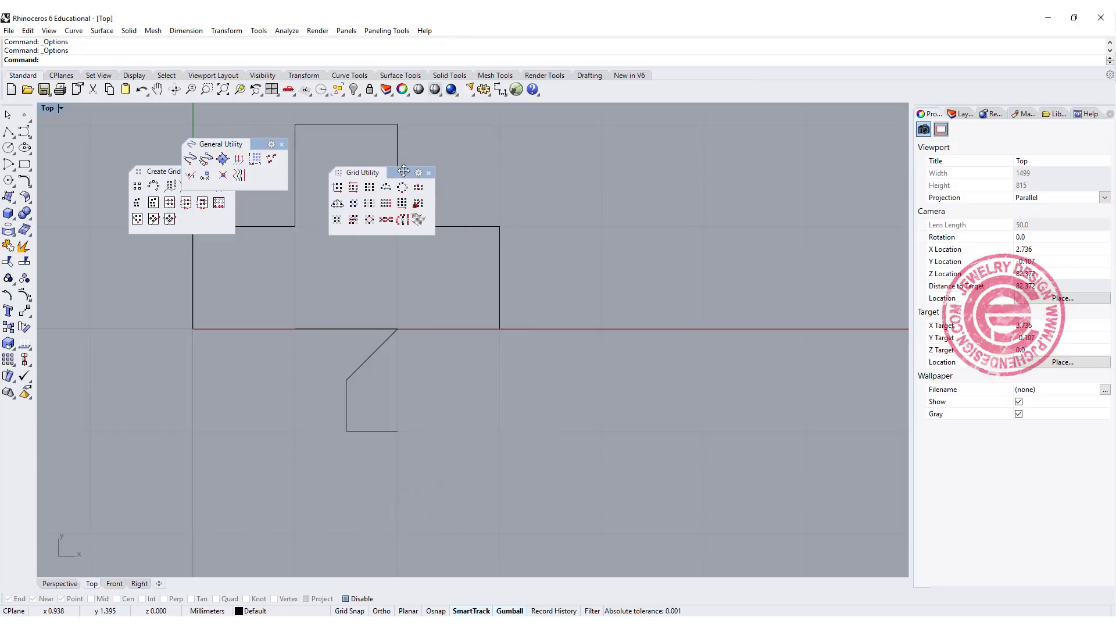
Step: Redock the Properties panel below the Layers panel and enlarge it
click(933, 112)
mouse_move(791, 158)
mouse_down()
mouse_move(824, 150)
mouse_move(729, 179)
mouse_move(978, 561)
mouse_up()
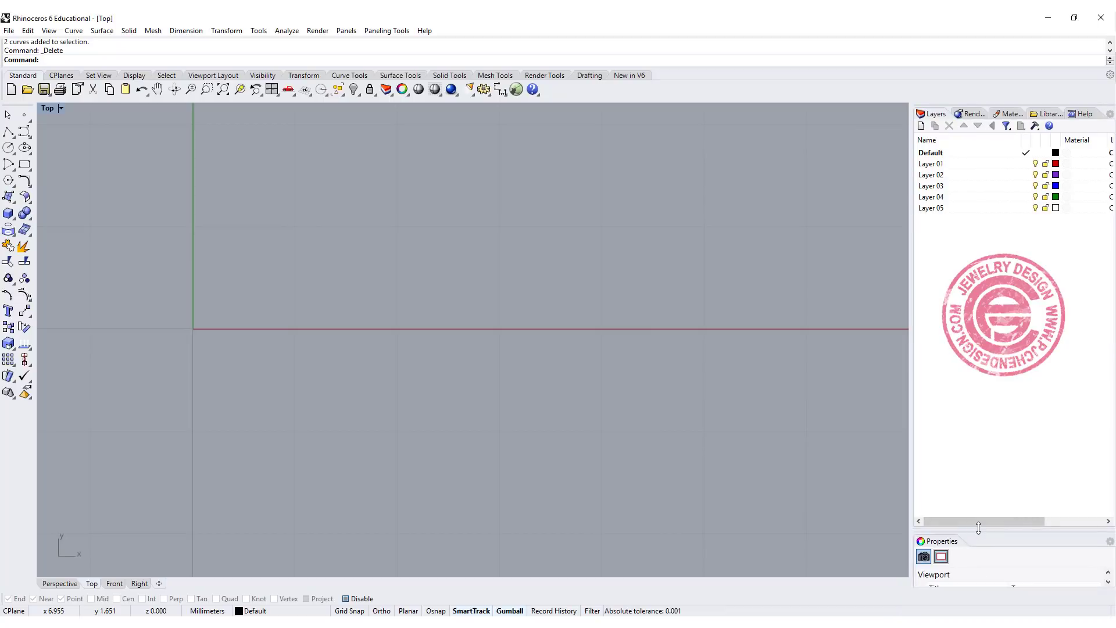
drag(979, 528, 979, 290)
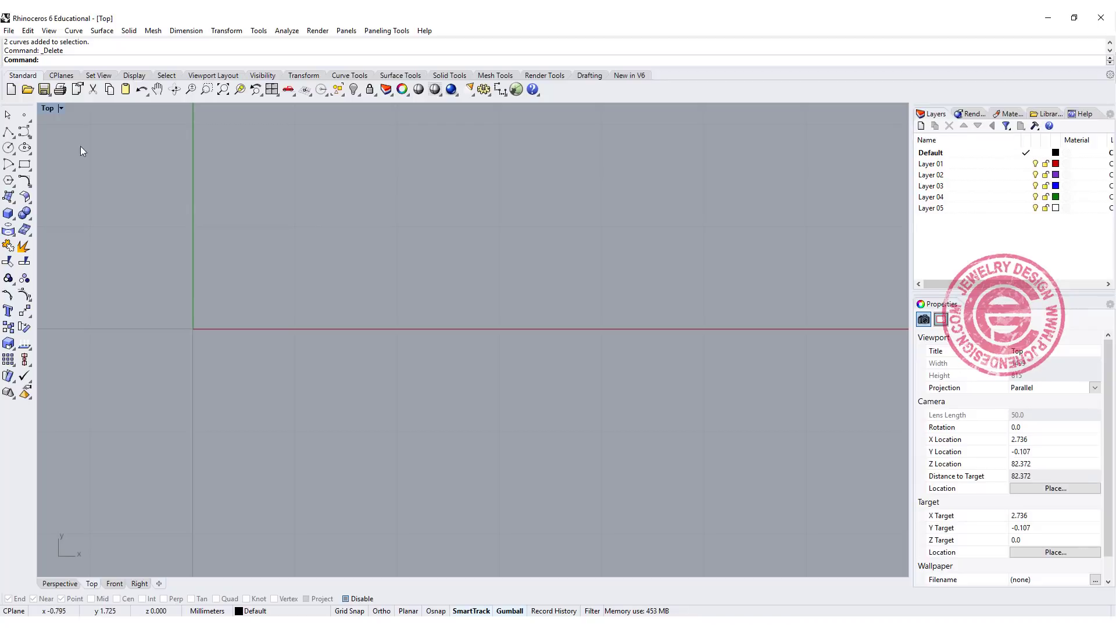
Step: Draw a rectangular box in the Top viewport by two base corners and a height, then select it
click(8, 213)
click(273, 277)
click(527, 418)
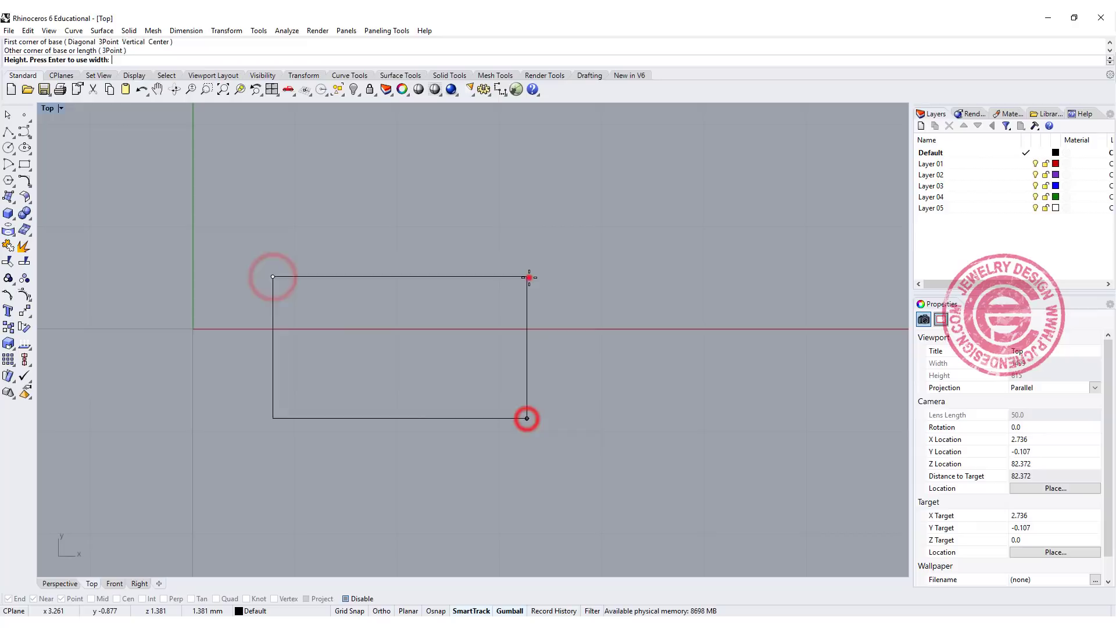
click(526, 274)
click(525, 371)
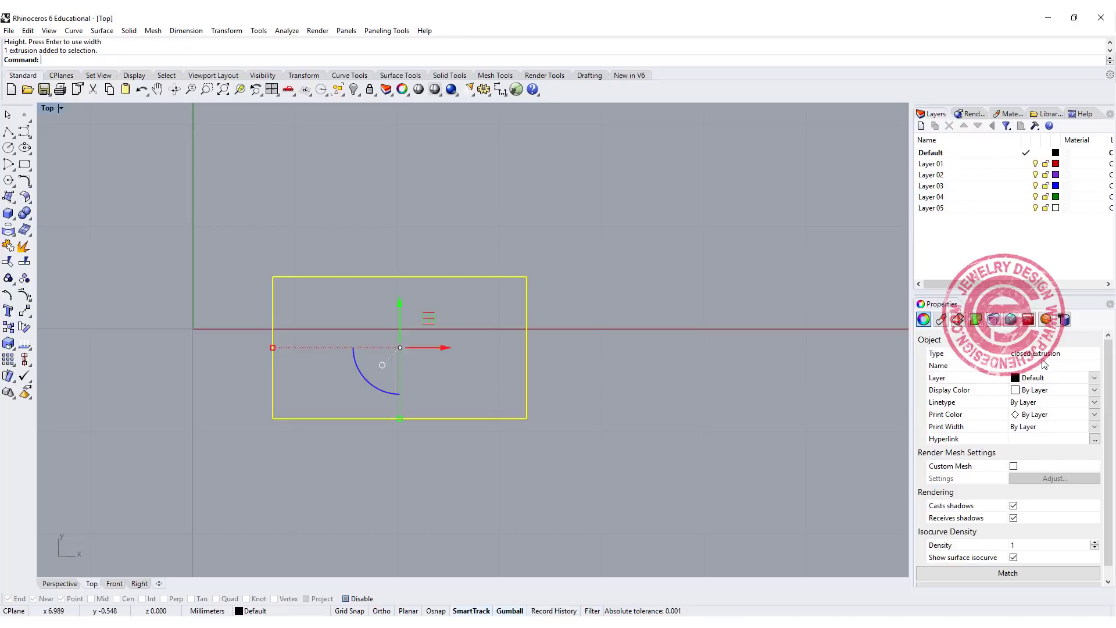
Step: Reach the Ghosted display mode under Options > View > Display Modes
click(482, 89)
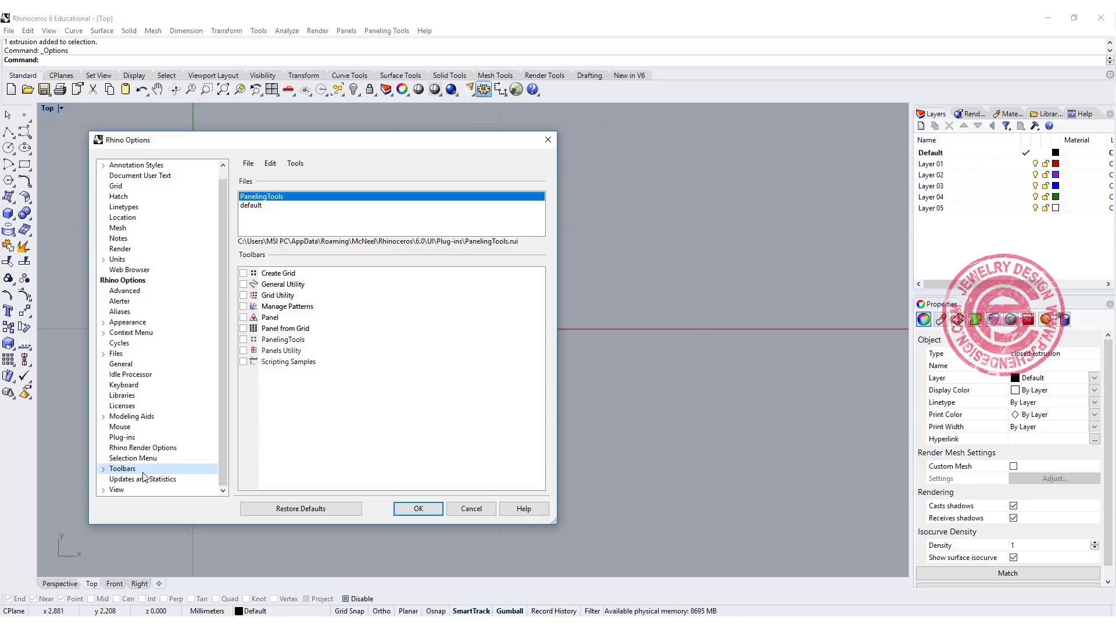
click(119, 491)
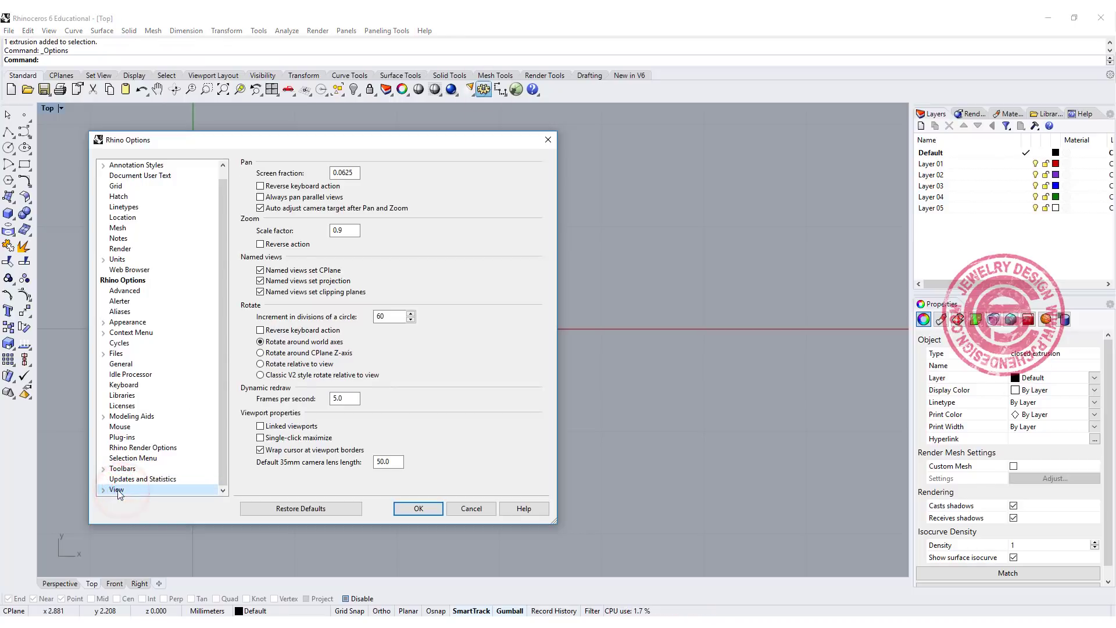
click(104, 491)
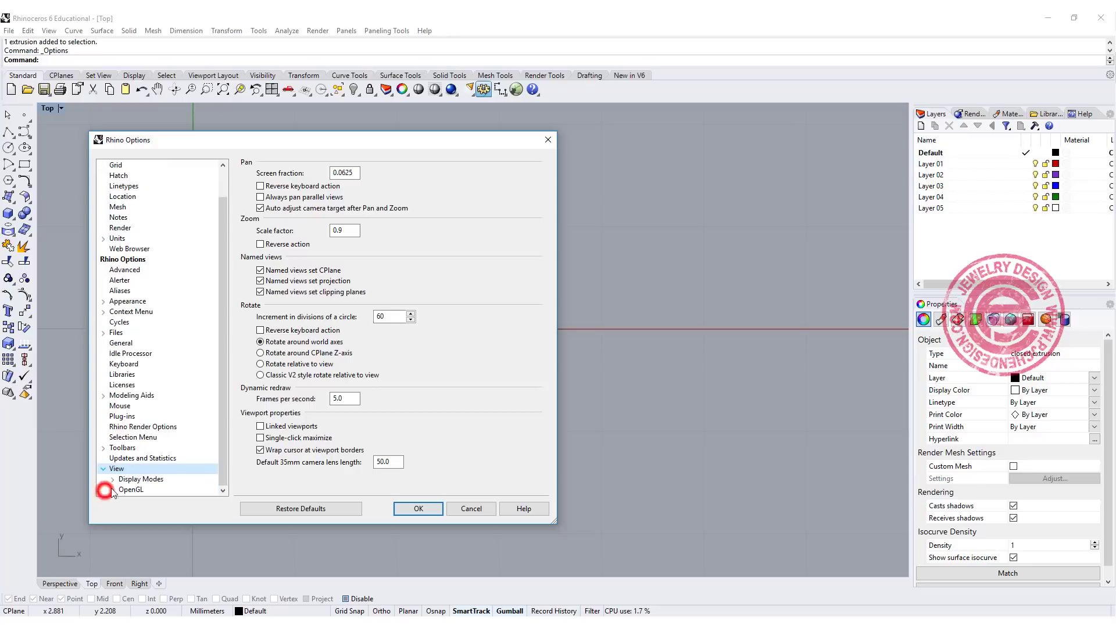
click(164, 481)
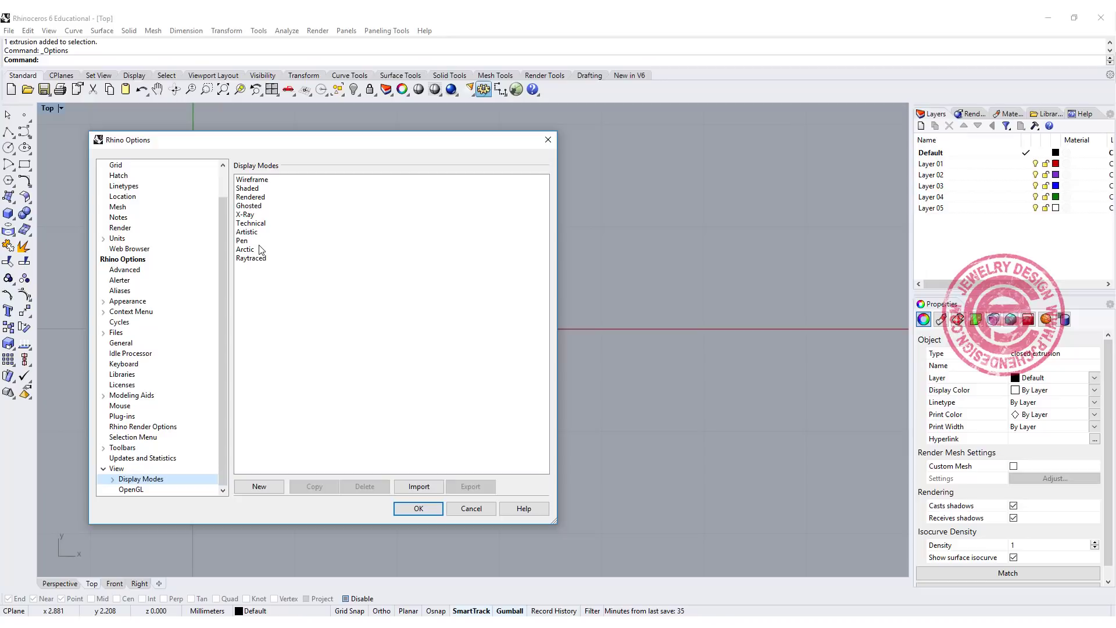
click(113, 479)
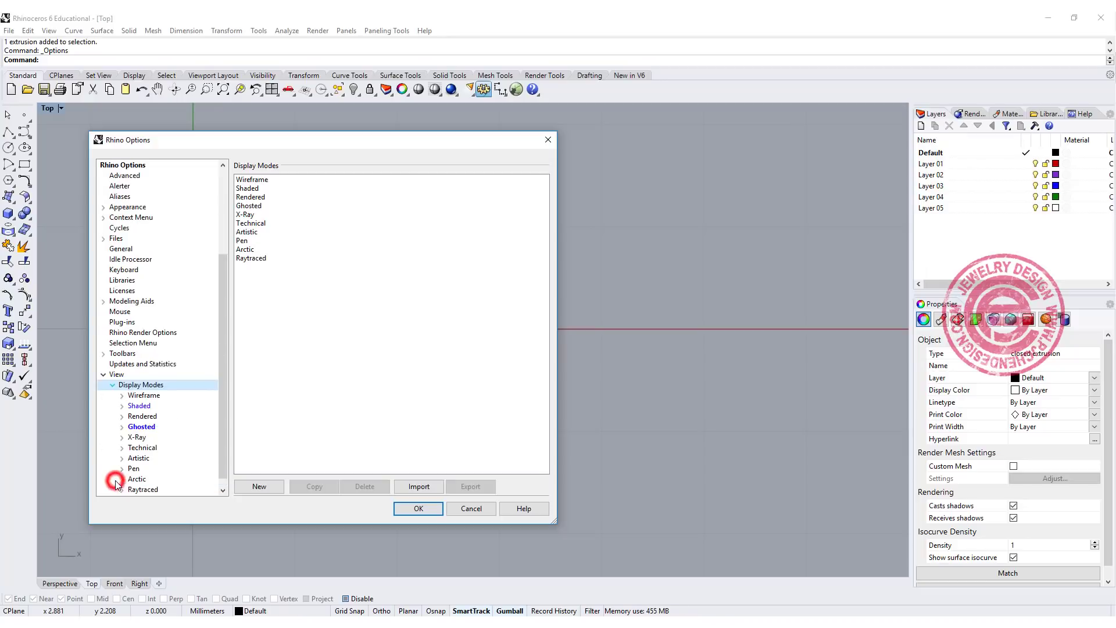
click(140, 427)
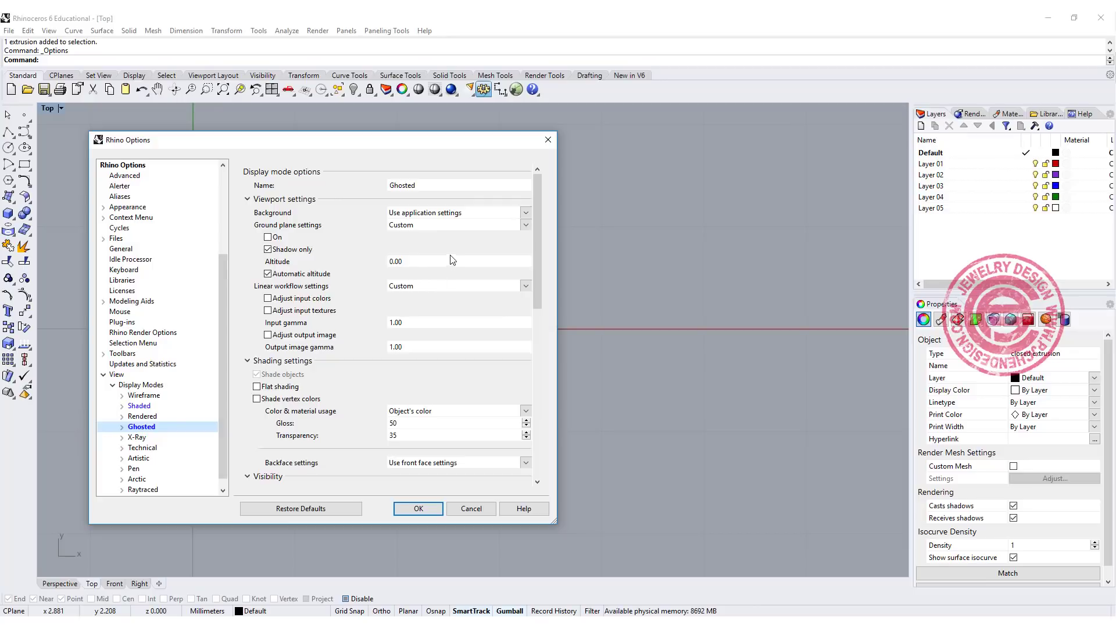
scroll(434, 319, down, 1)
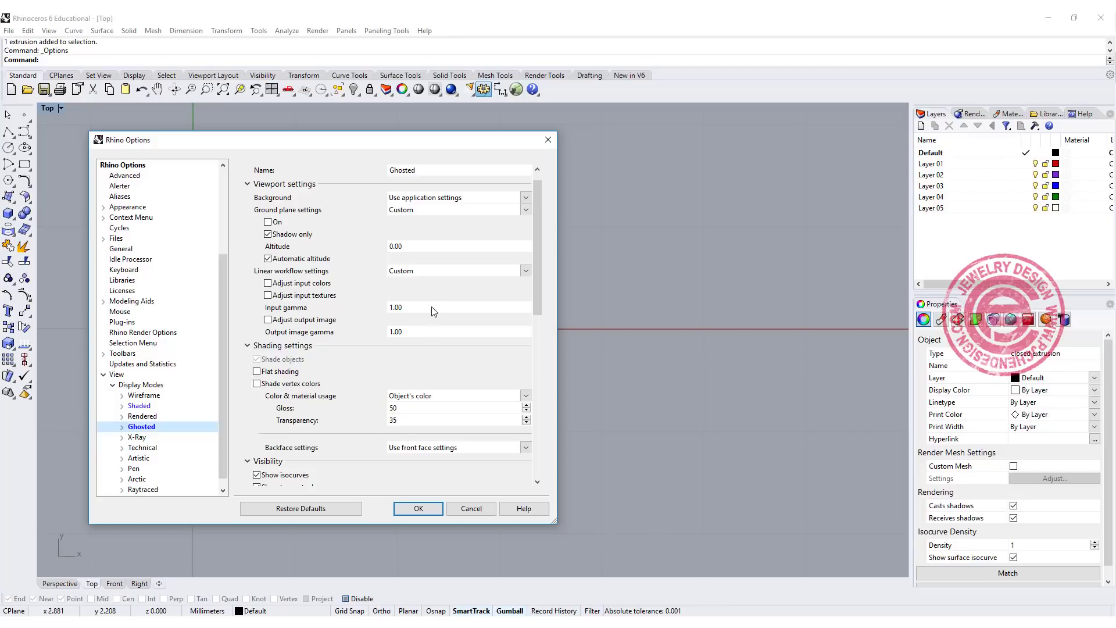
scroll(460, 216, down, 2)
scroll(446, 275, down, 2)
scroll(444, 283, down, 2)
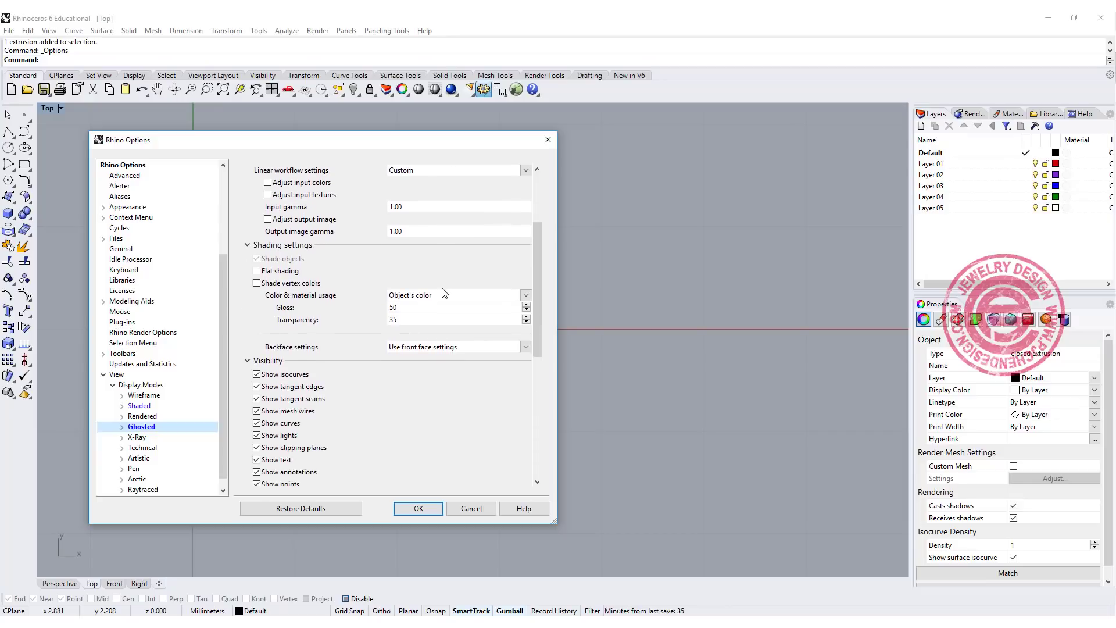
scroll(449, 295, down, 1)
Step: Expand Ghosted > Objects > Curves to reach the Curve width (pixels) setting of 3
click(122, 427)
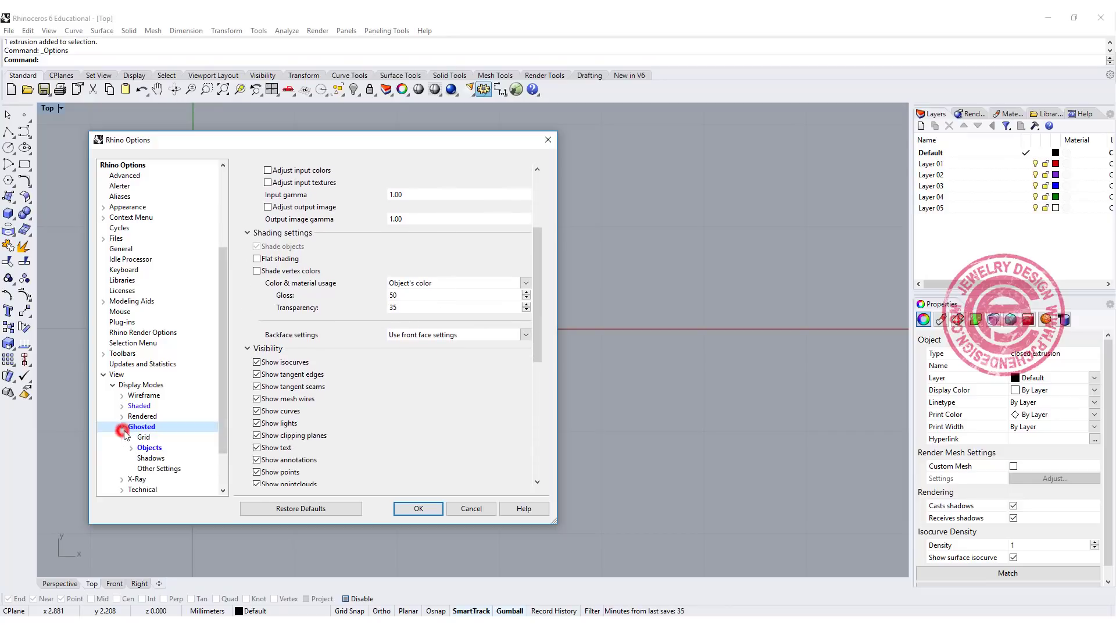
click(154, 449)
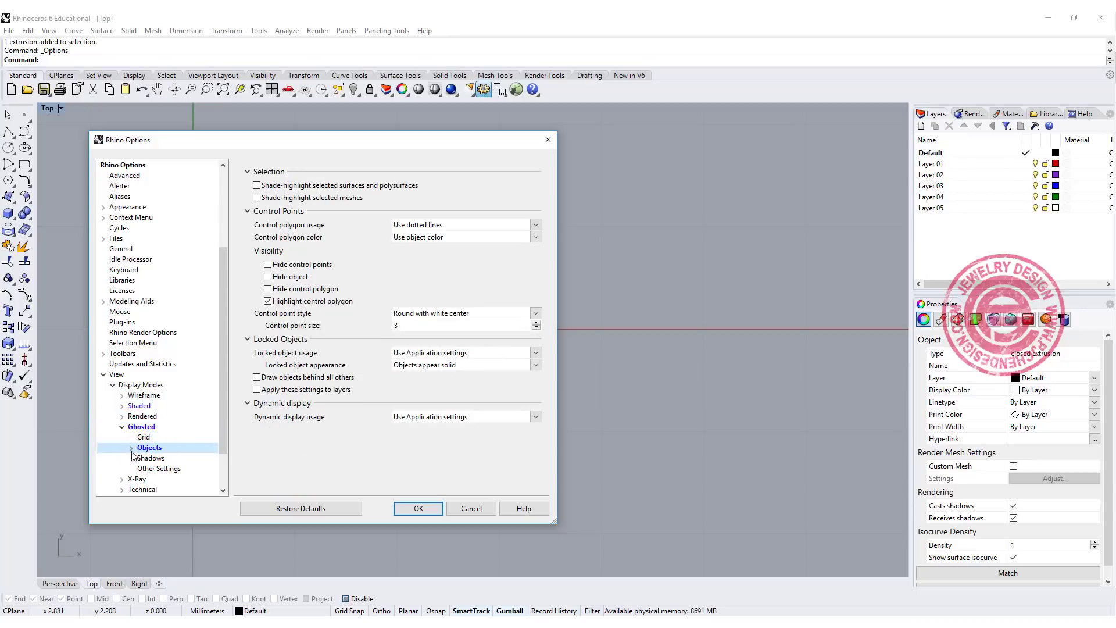
click(132, 447)
click(157, 469)
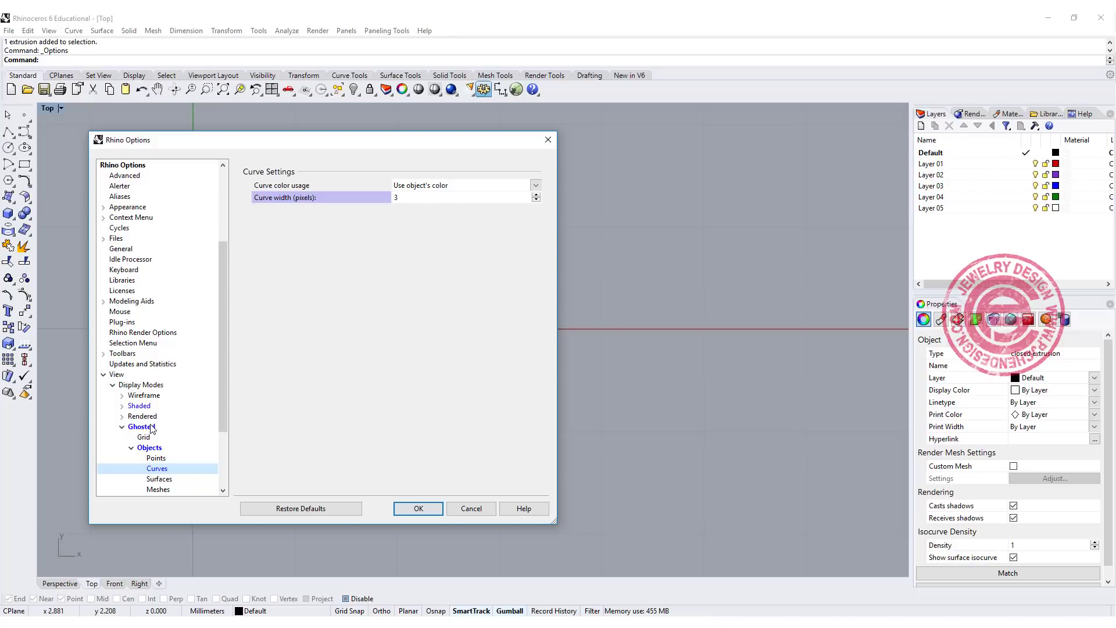
Step: Accept the Ghosted curve width of 3 pixels and close Rhino Options
key(Return)
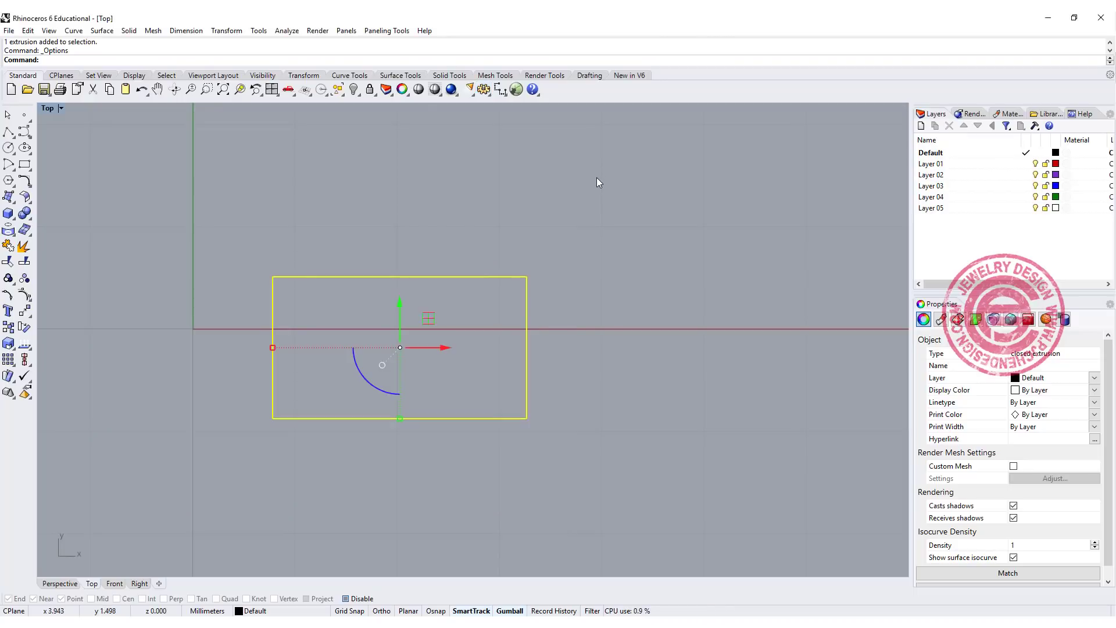